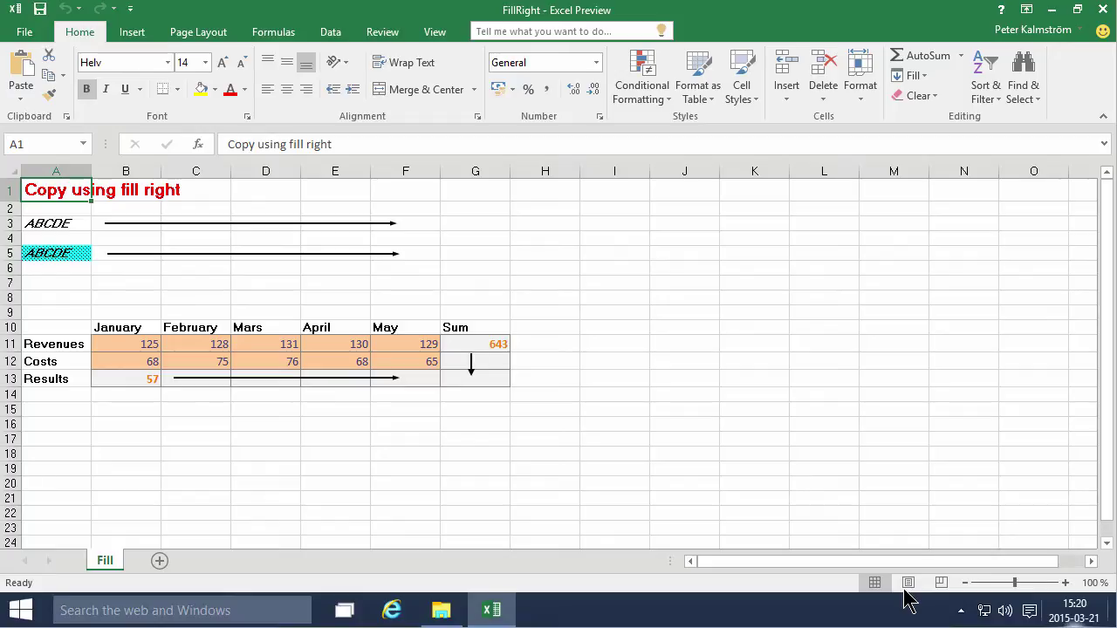
Step: Magnify the view and copy the text in A3 across to F3 with the fill handle
left_click(72, 220)
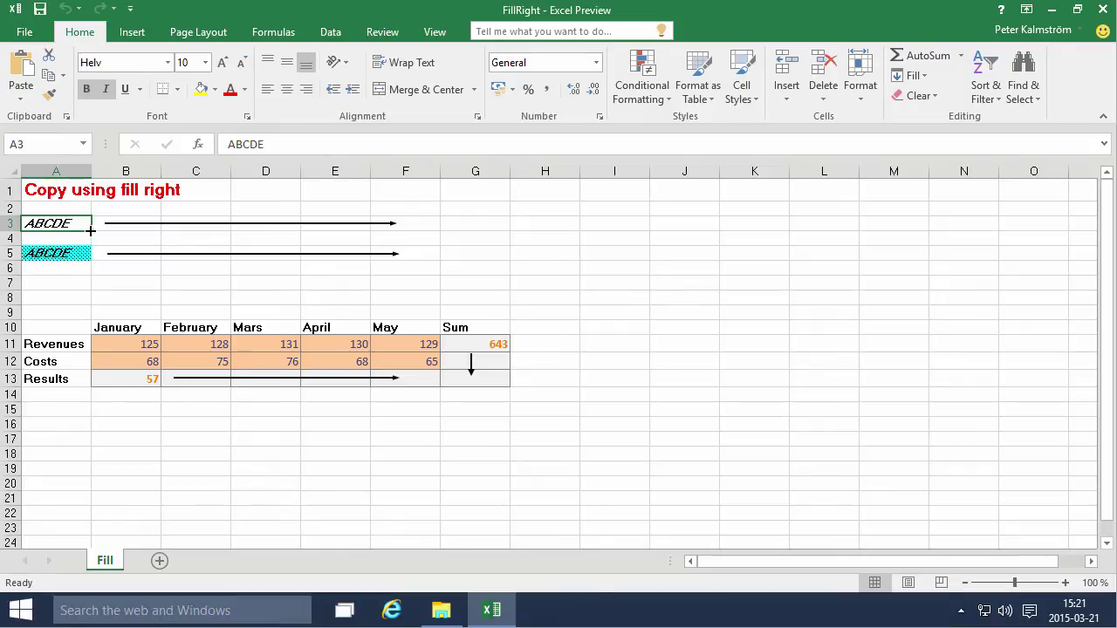
key("super+plus")
left_click(52, 344)
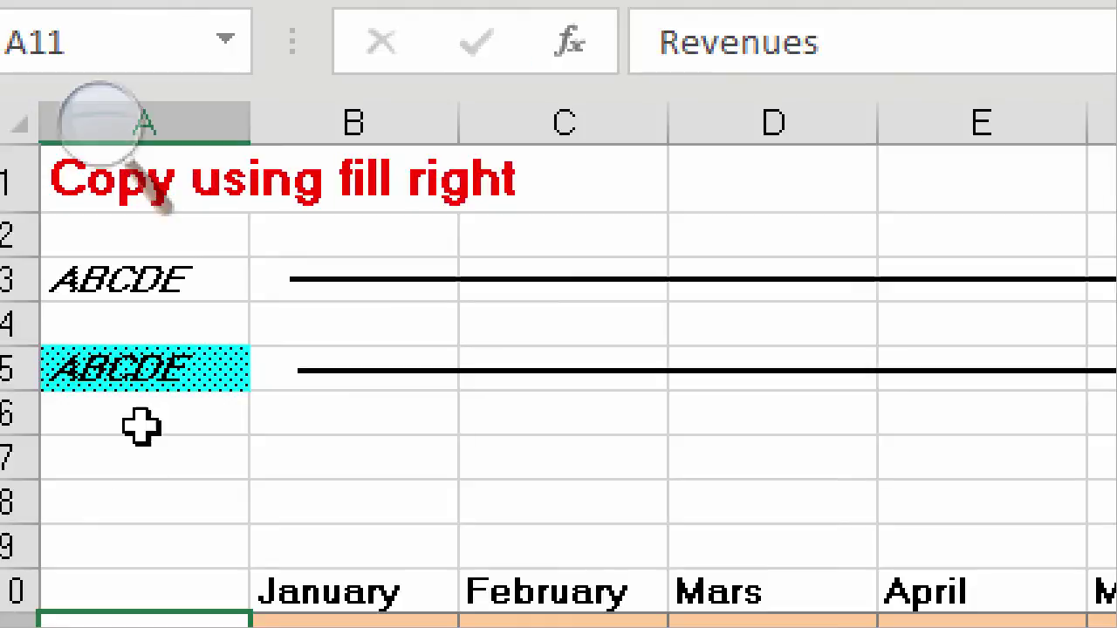
left_click(63, 222)
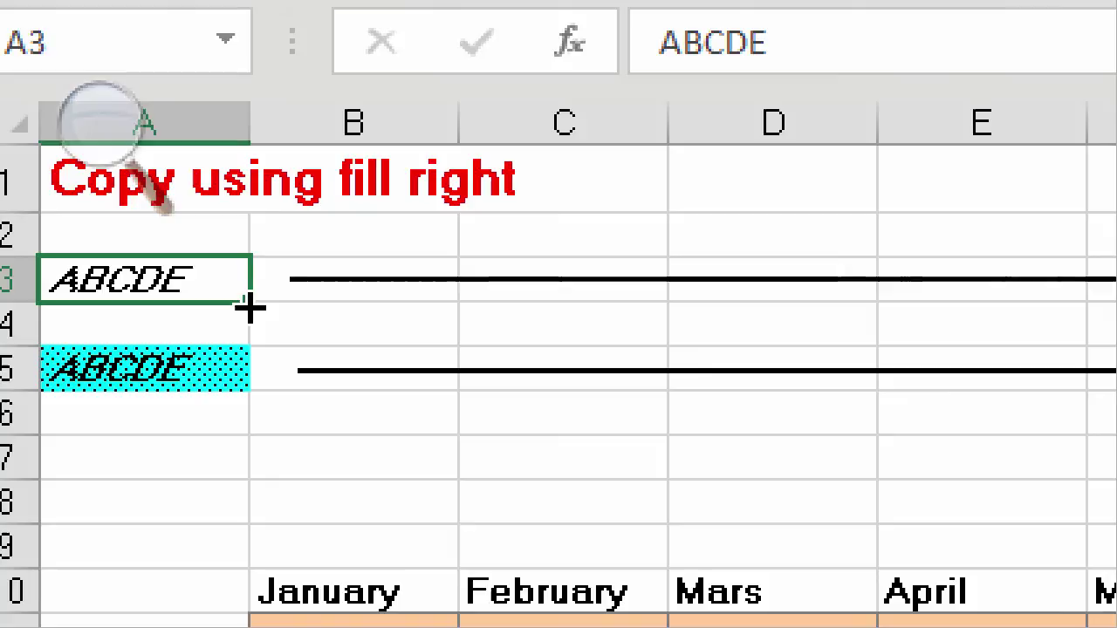
left_click_drag(249, 305, 1047, 285)
left_click_drag(973, 300, 1116, 318)
left_click_drag(826, 319, 806, 312)
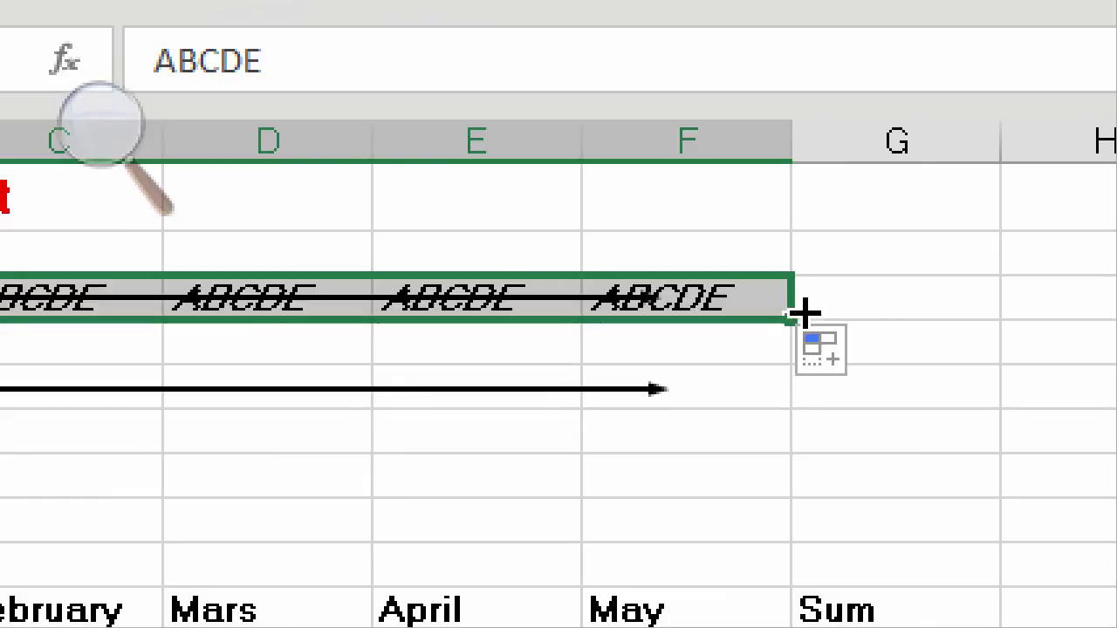
Step: Reduce the screen magnification to 100% and close Magnifier
left_click(109, 131)
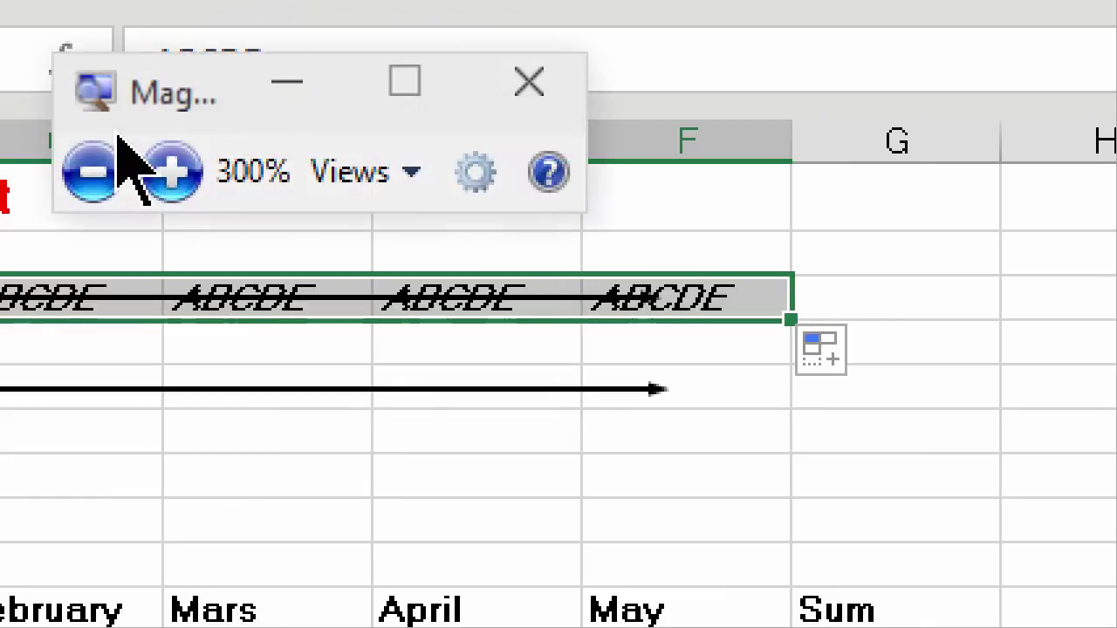
left_click(90, 171)
left_click(90, 172)
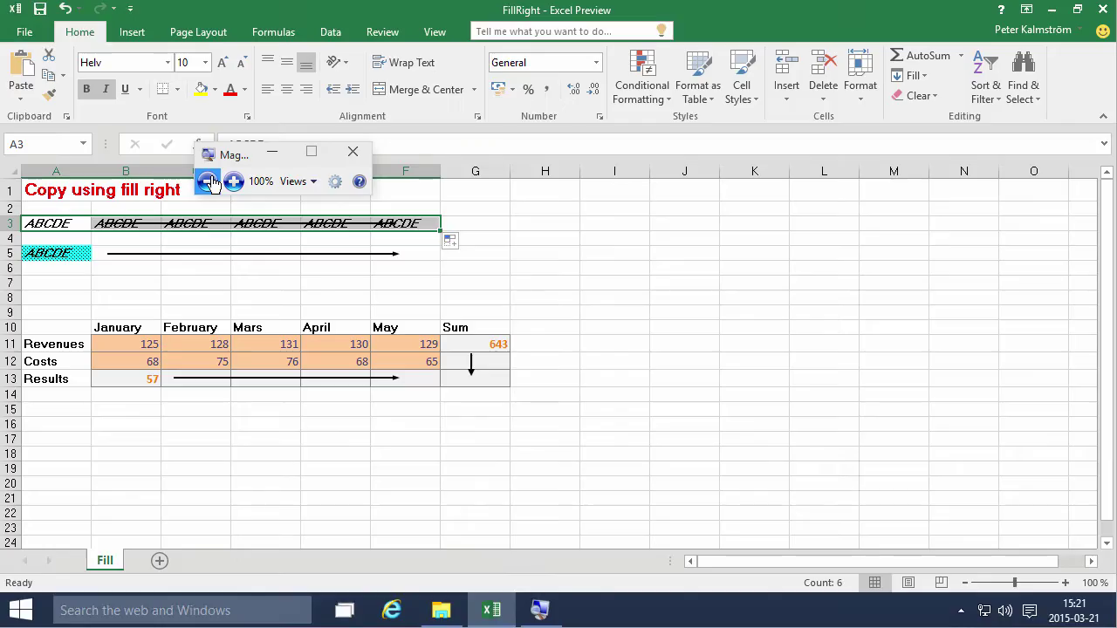
left_click(353, 151)
Step: Copy the shaded cell A5 across to F5 with the fill handle, including its formatting
left_click(306, 254)
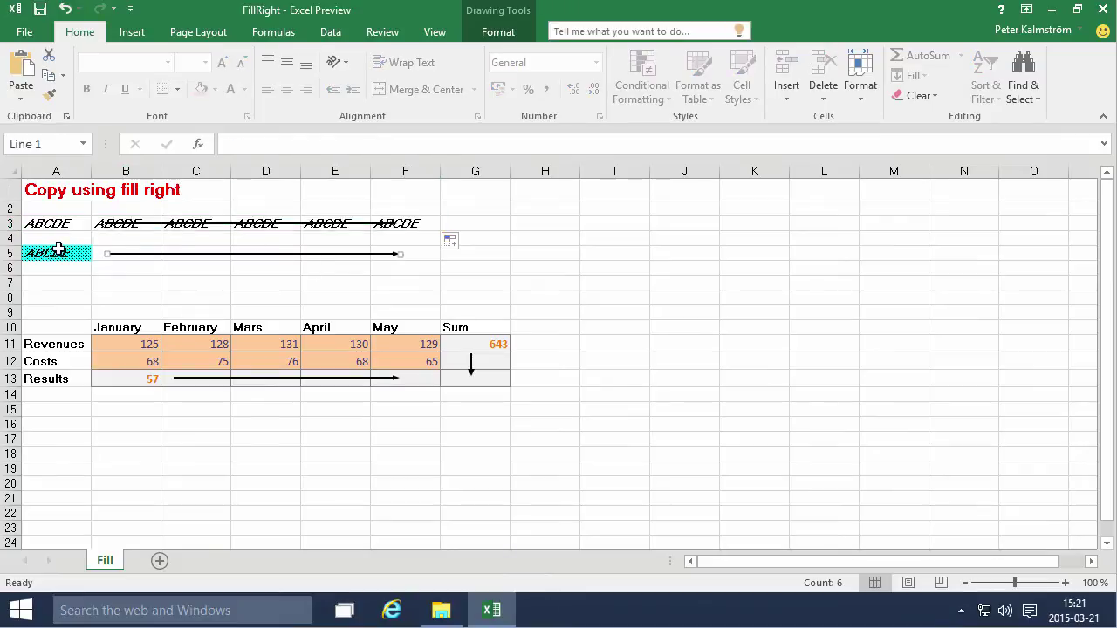
left_click(62, 252)
left_click_drag(91, 260, 424, 266)
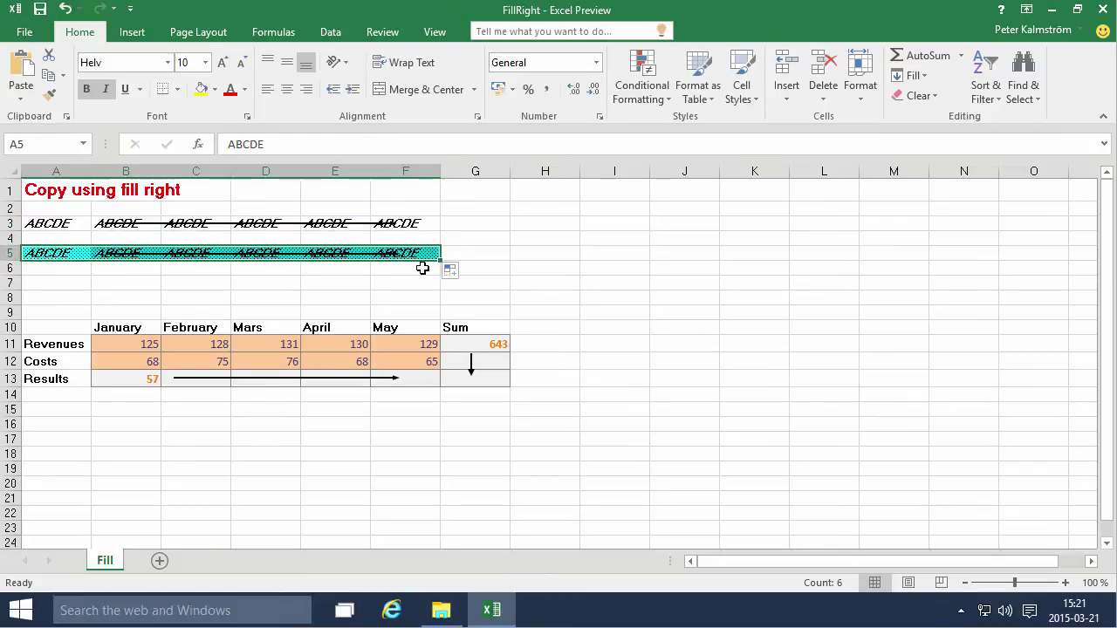
Step: Delete the horizontal arrow lying over the Results row
left_click(144, 378)
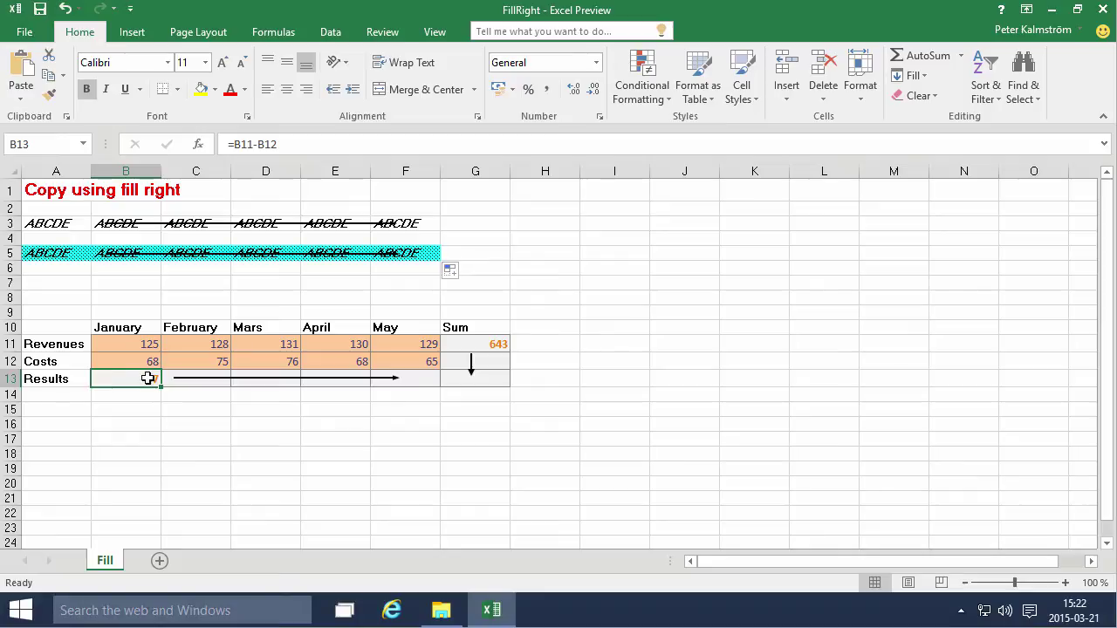
left_click(207, 377)
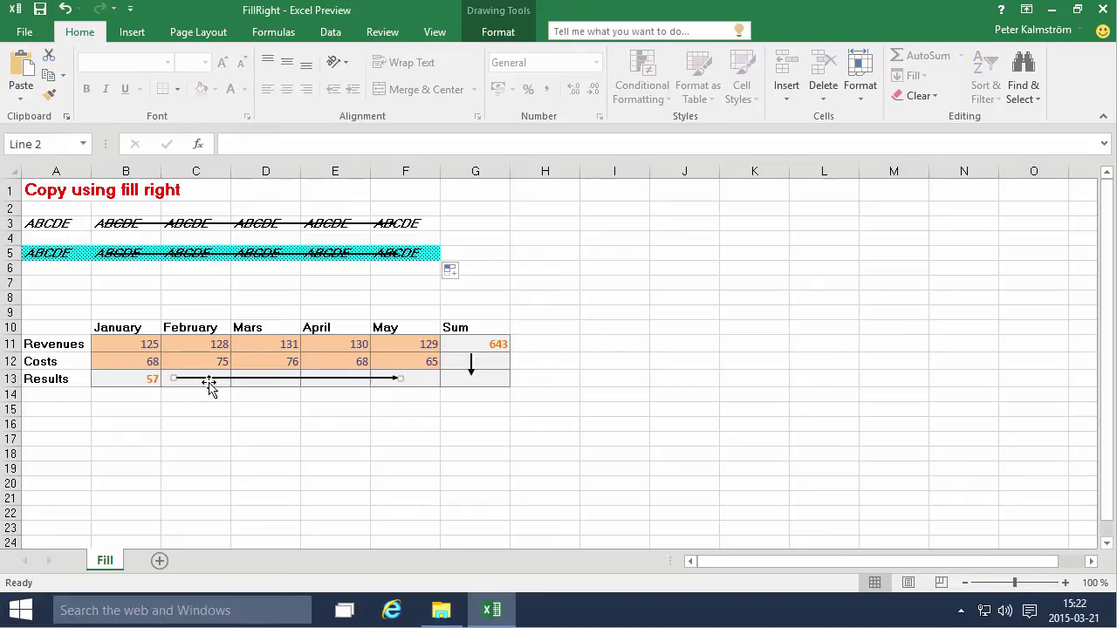
key("Delete")
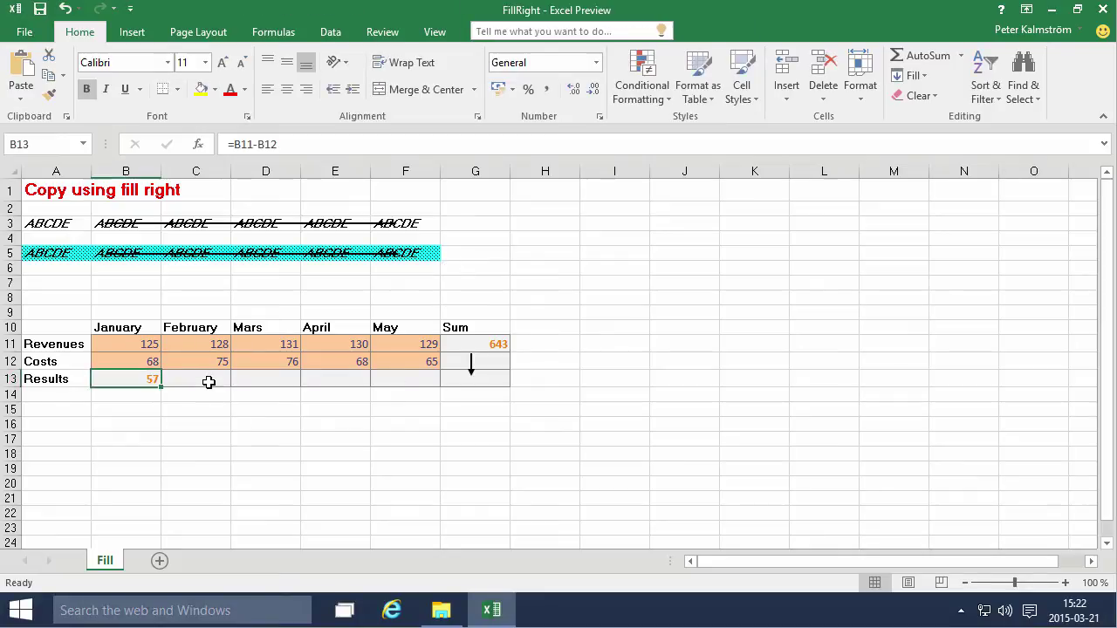
Step: Fill the January Results formula from B13 across to F13 and check the copied formulas in C13 and D13
left_click(131, 376)
left_click_drag(163, 386, 428, 393)
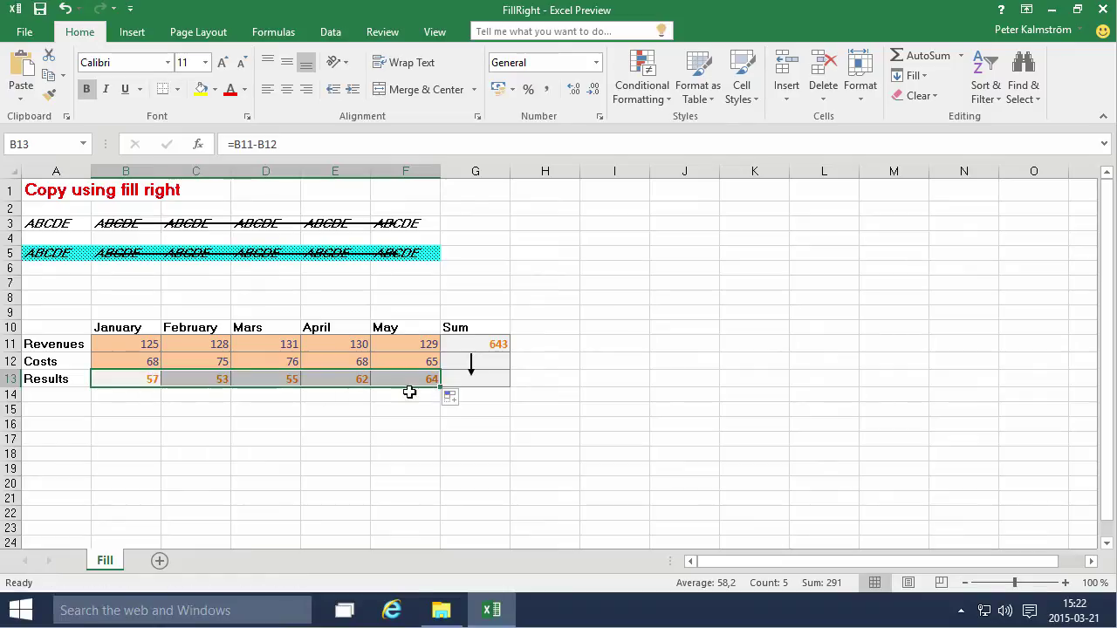
left_click(219, 379)
left_click(259, 375)
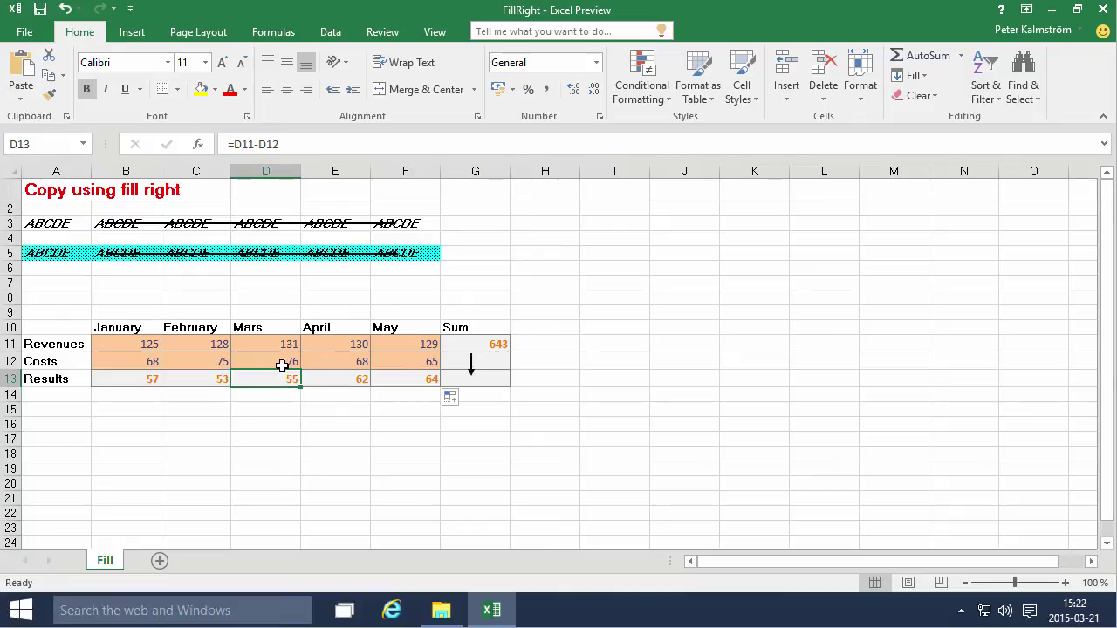
Step: Delete the arrow in the Sum column and fill the G11 sum formula down to G13, checking the formulas
left_click(478, 346)
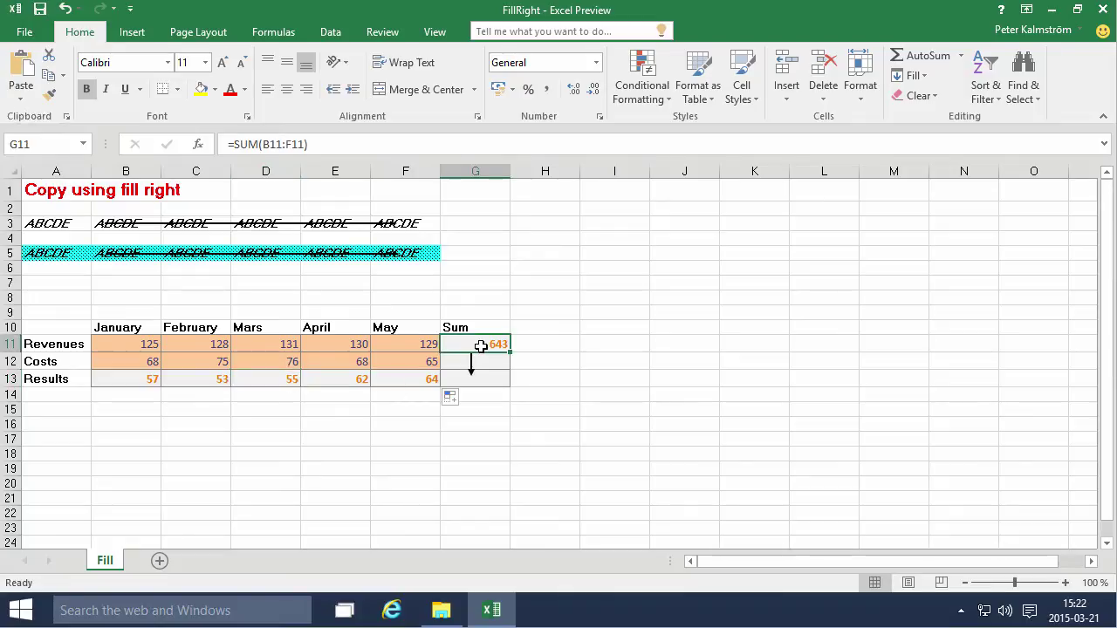
left_click(470, 365)
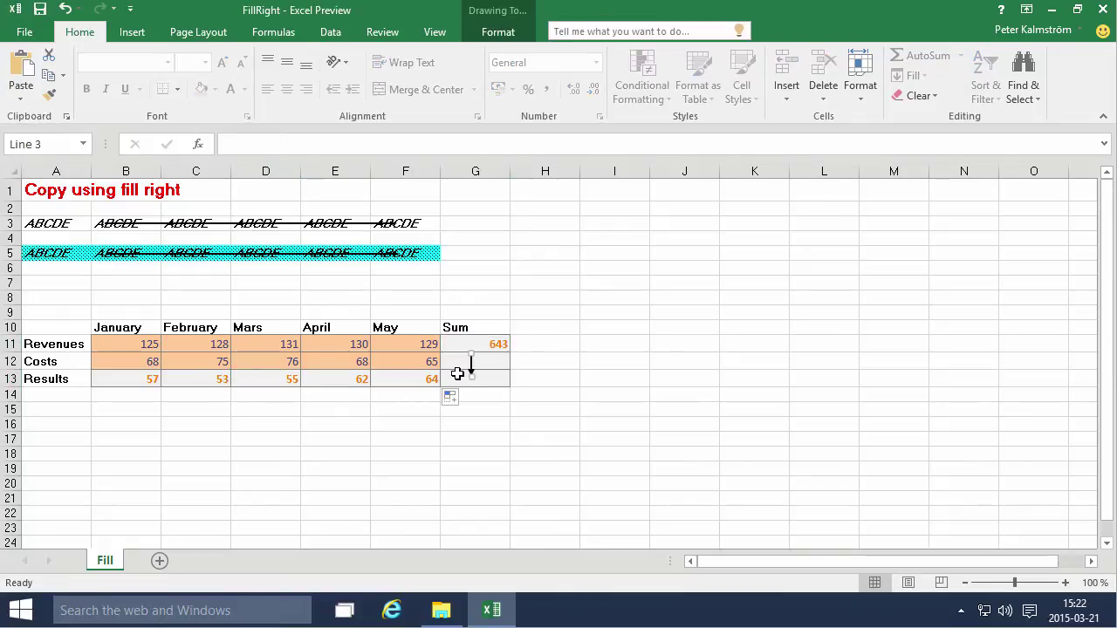
key("Delete")
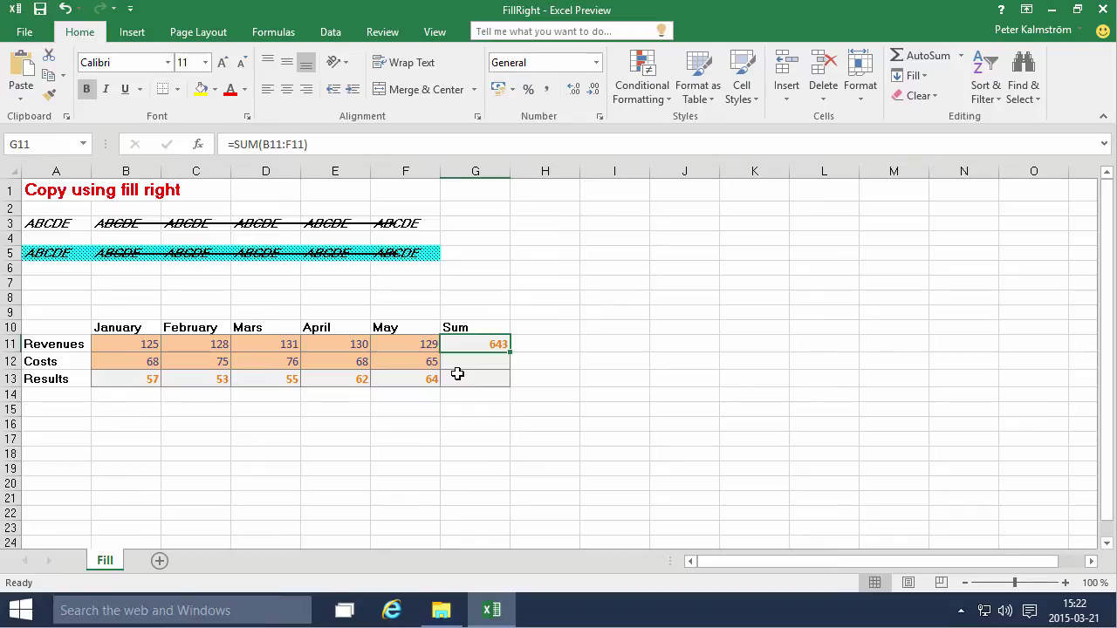
left_click_drag(511, 353, 512, 392)
left_click(495, 342)
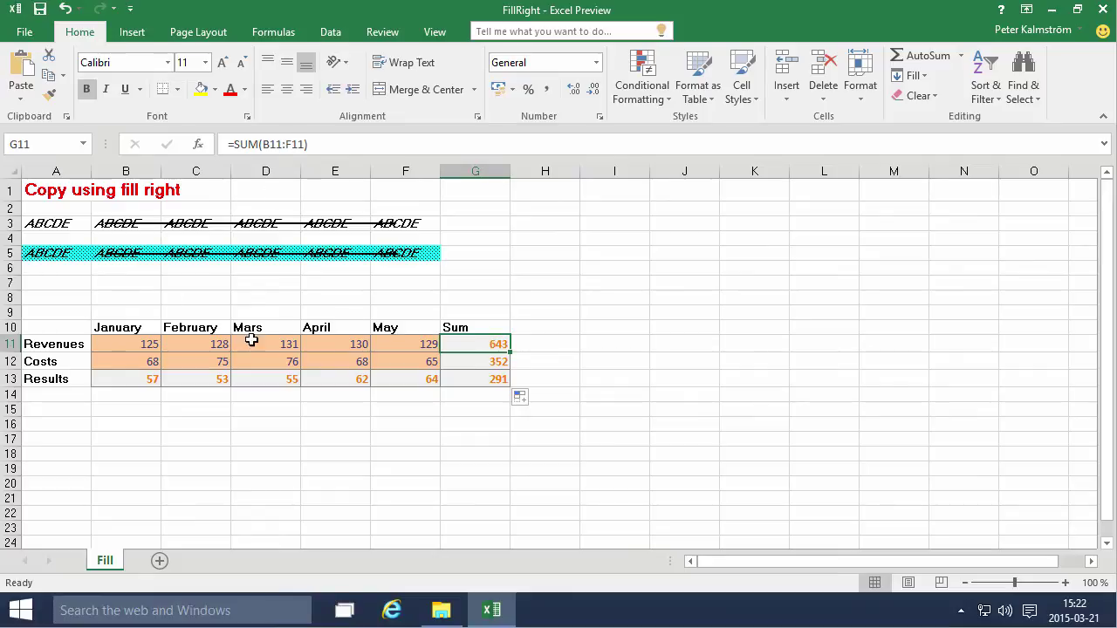
left_click(478, 365)
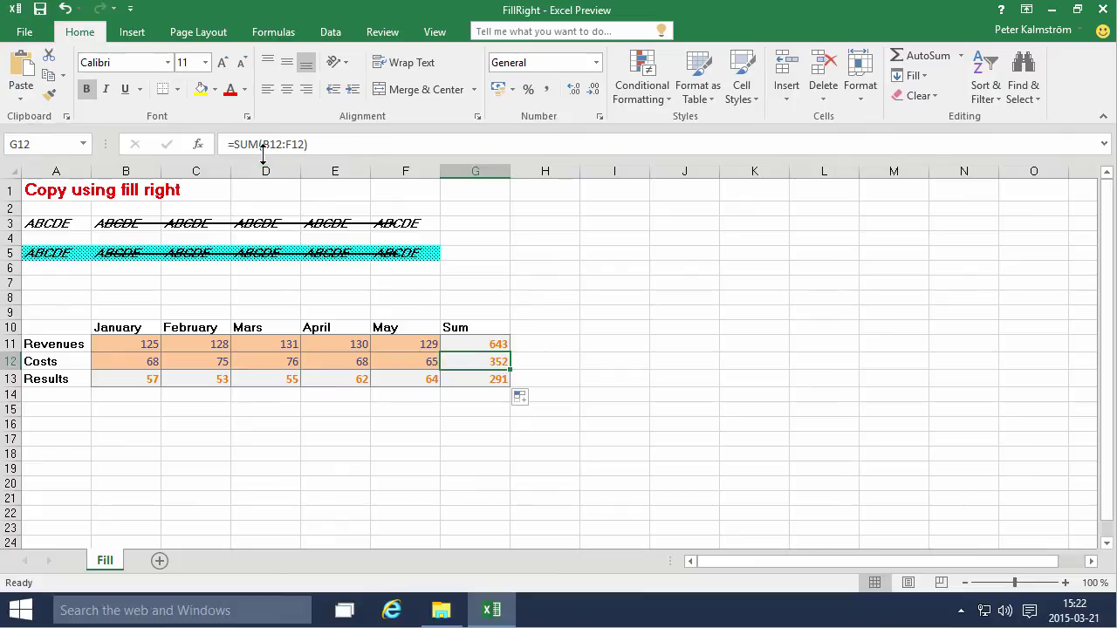
left_click(469, 380)
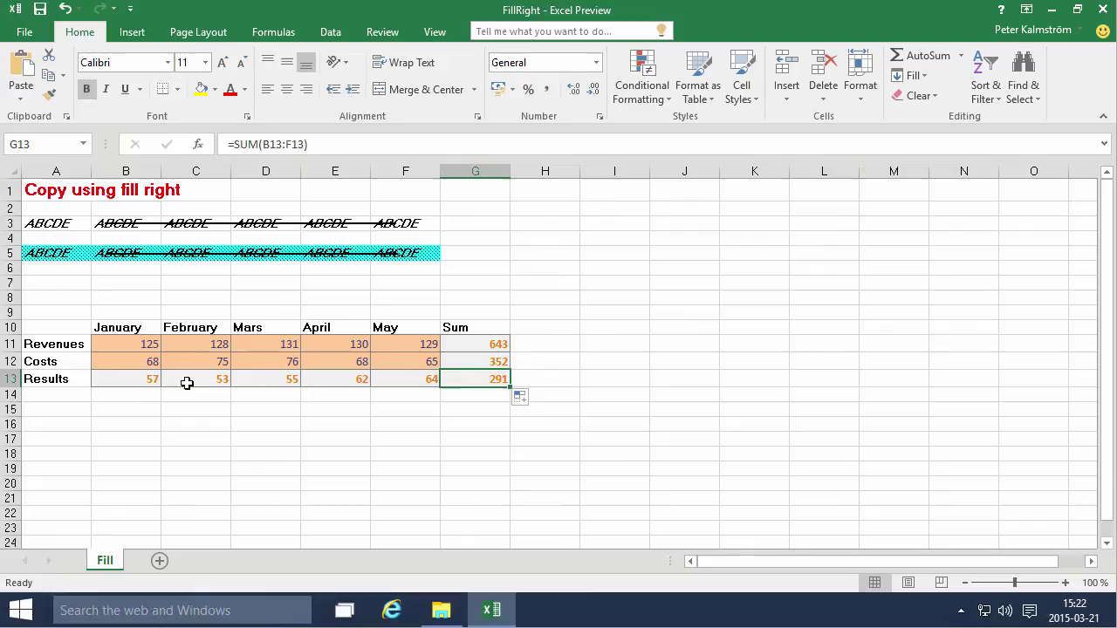
Step: Undo the Sum column fill, the vertical arrow's deletion and the Results row fill
left_click(69, 14)
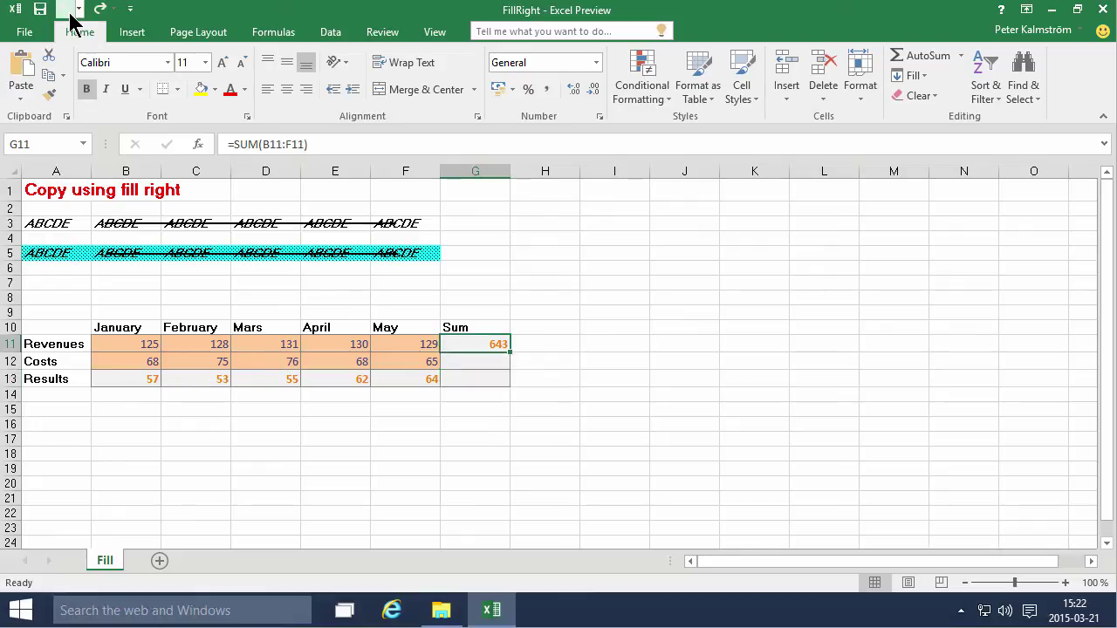
left_click(70, 14)
left_click(69, 14)
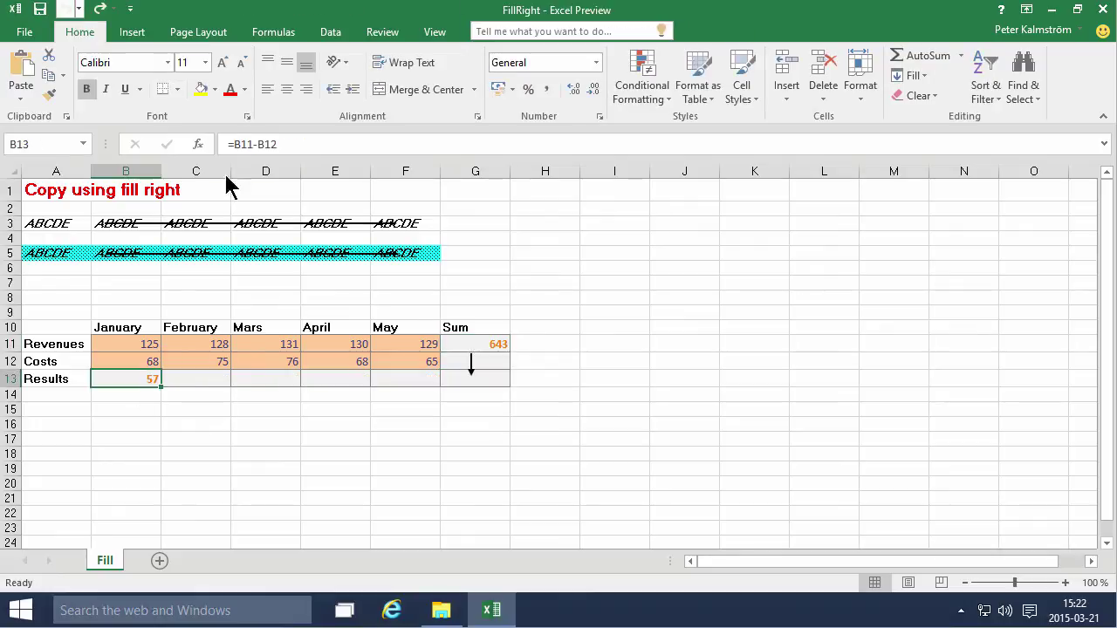
Step: Delete the arrow in the Sum column and fill the January Results formula right from B13 through G13
left_click(469, 364)
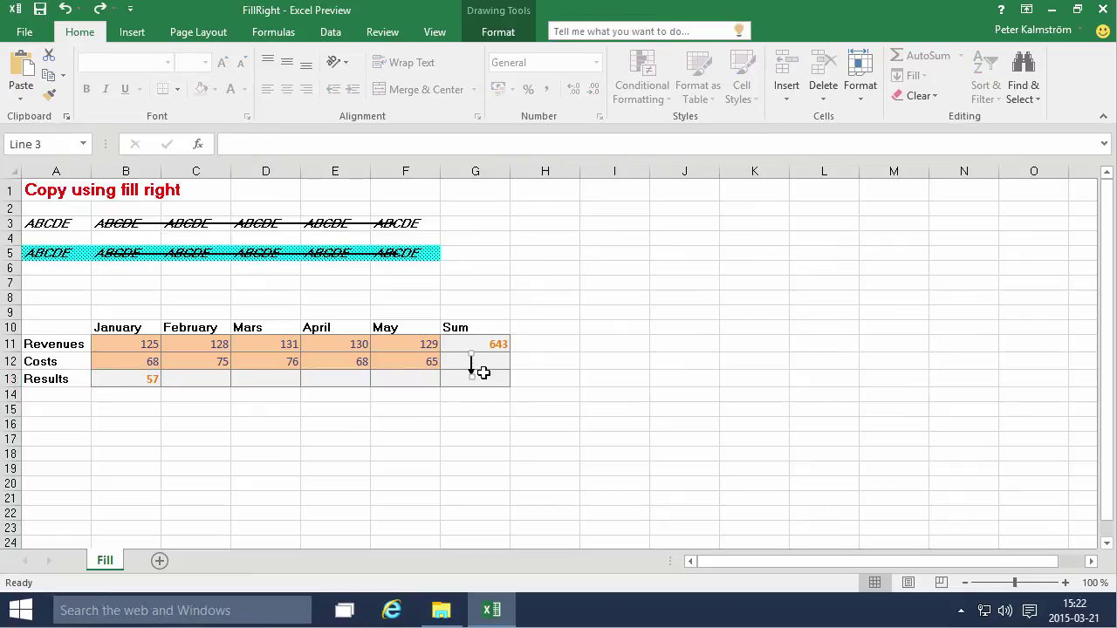
key("Delete")
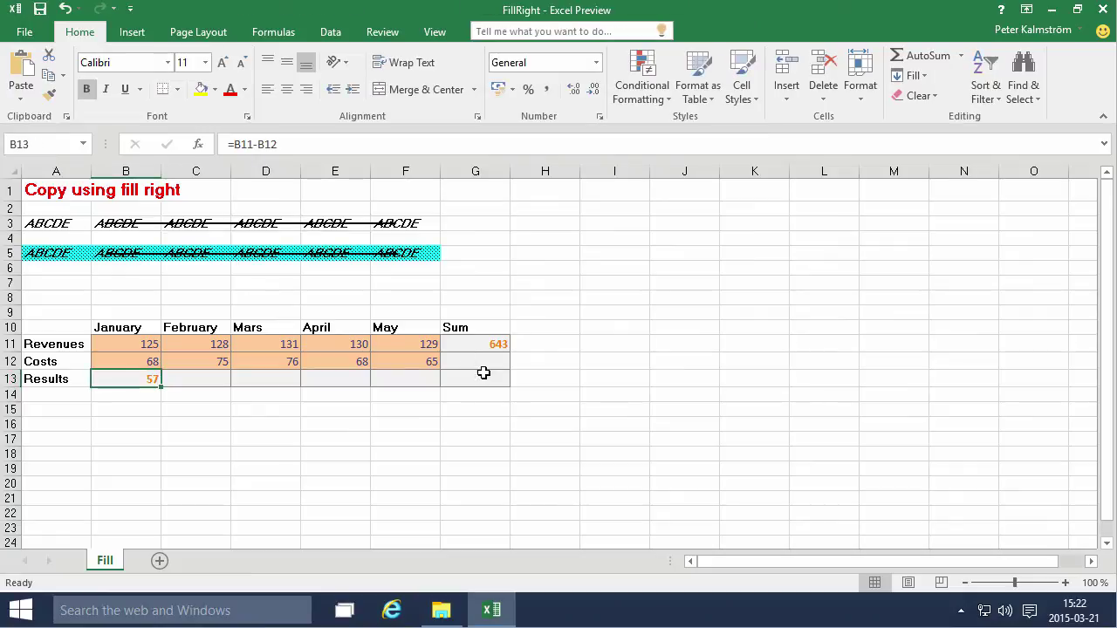
left_click(205, 387)
left_click(131, 384)
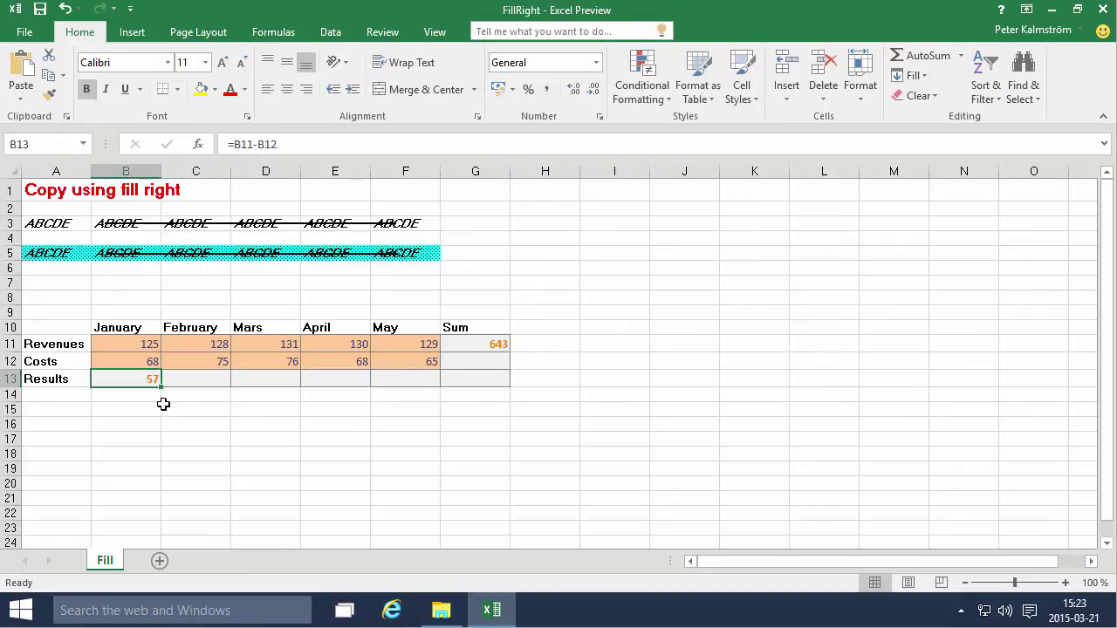
key("shift+Right")
key("shift+Right")
key("shift+Right")
key("shift+Right")
key("shift+Right")
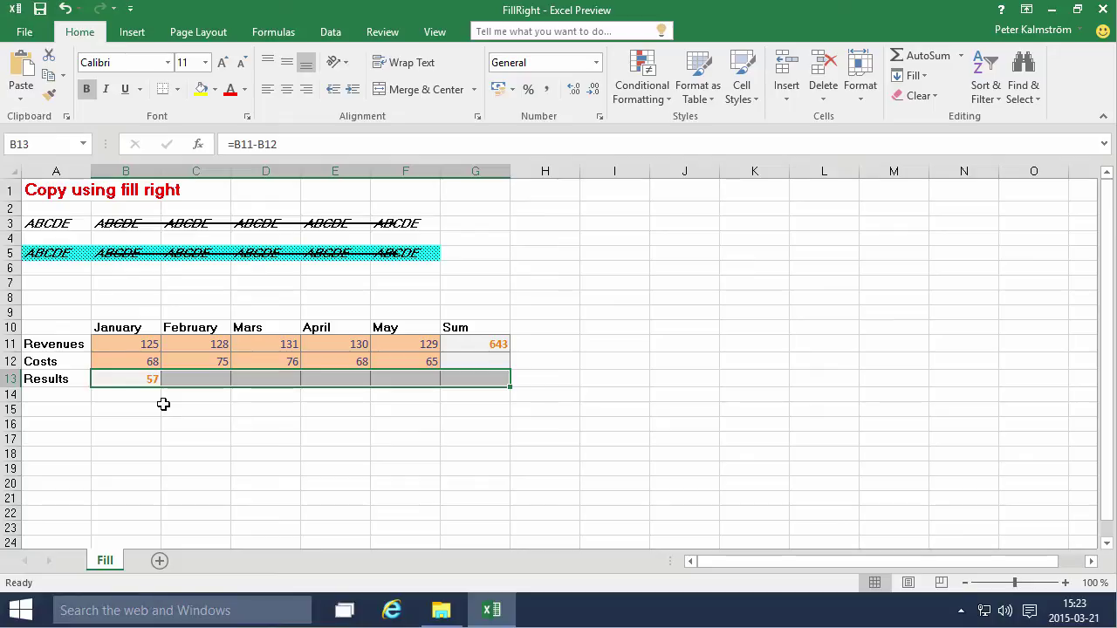
key("ctrl+r")
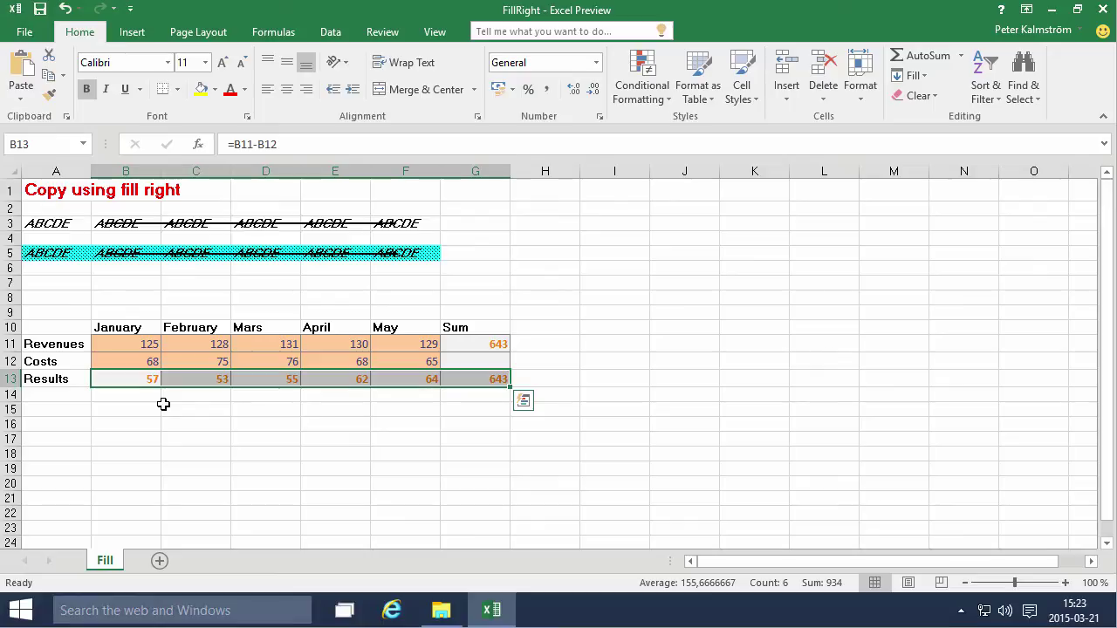
Step: Fill the Revenues sum formula from G11 down to G12 and deselect the range
mouse_move(492, 340)
left_mouse_down()
mouse_move(495, 362)
mouse_move(491, 345)
left_mouse_up()
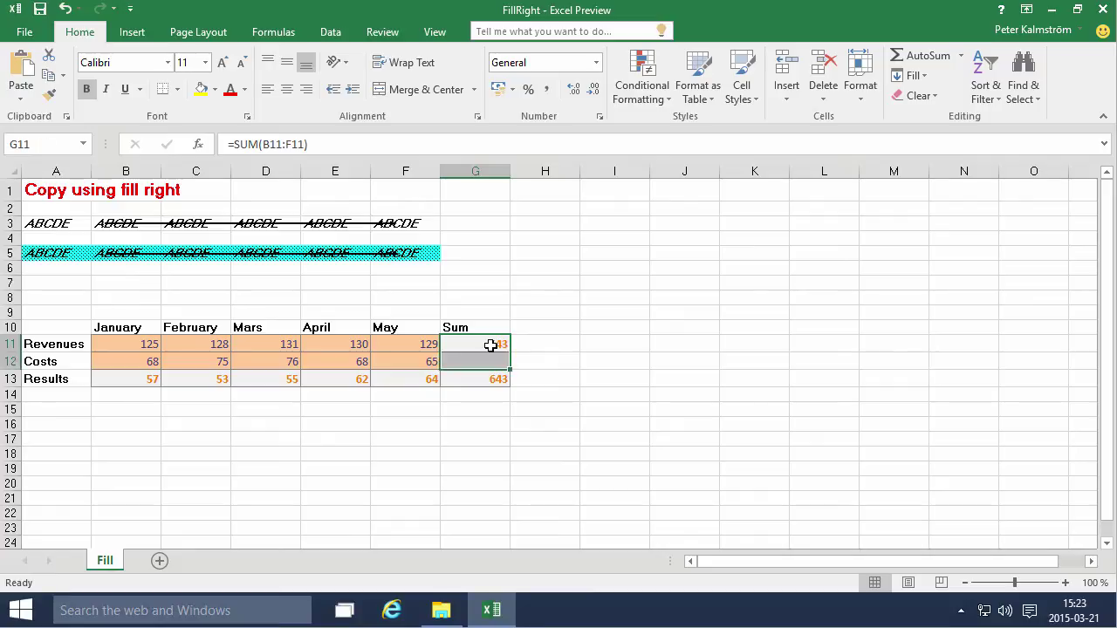
key("ctrl+d")
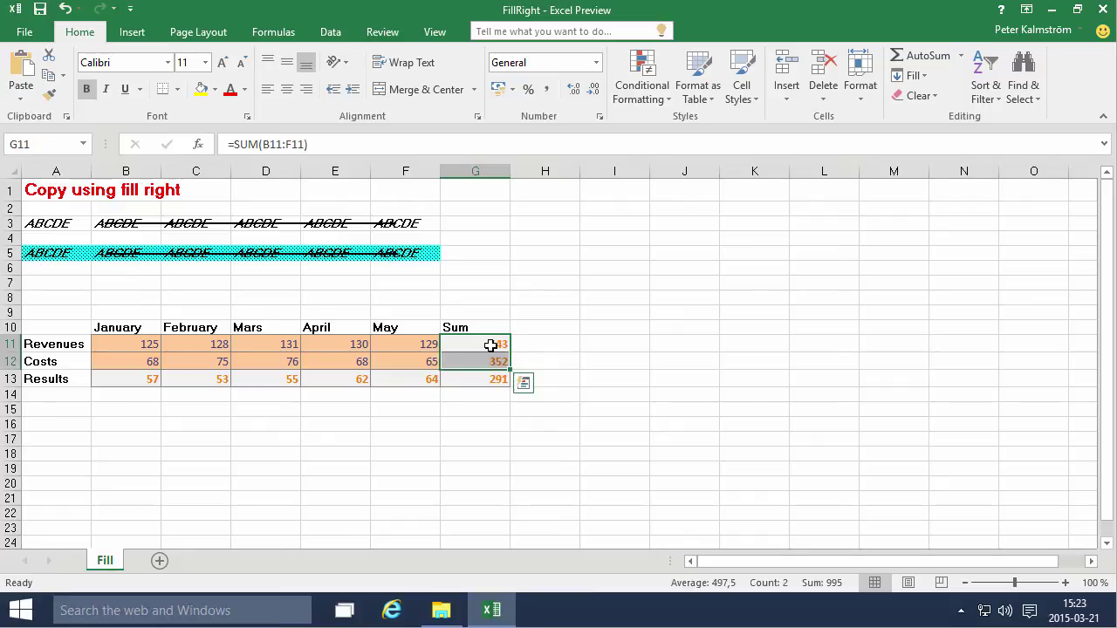
left_click(601, 339)
left_click(619, 210)
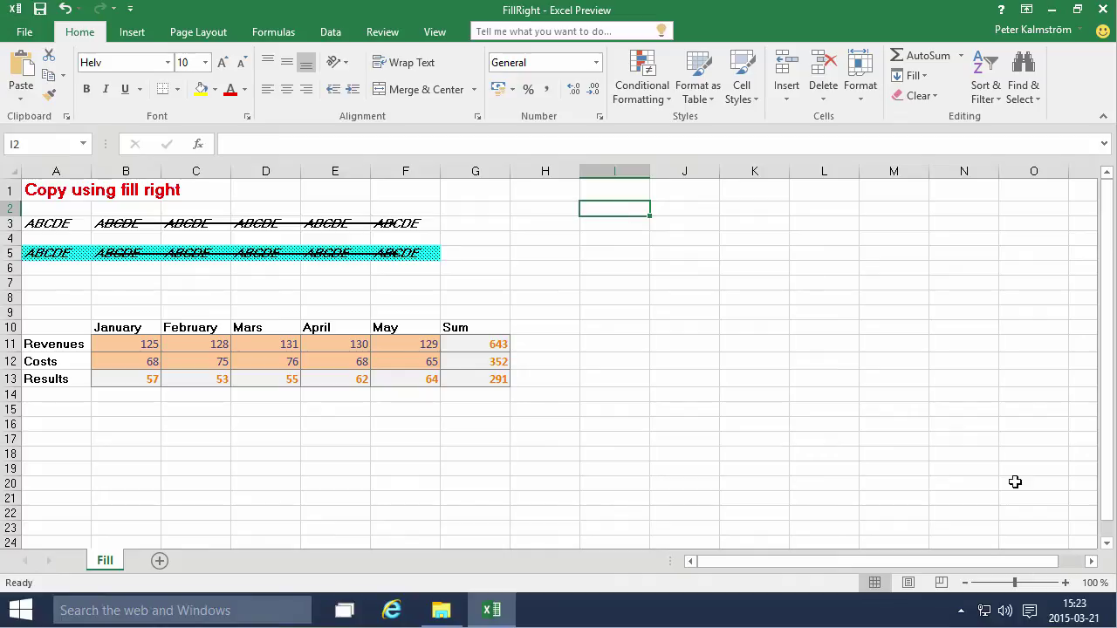
Step: Enter January in cell I2 and try to extend it with the fill handle
left_click(1075, 611)
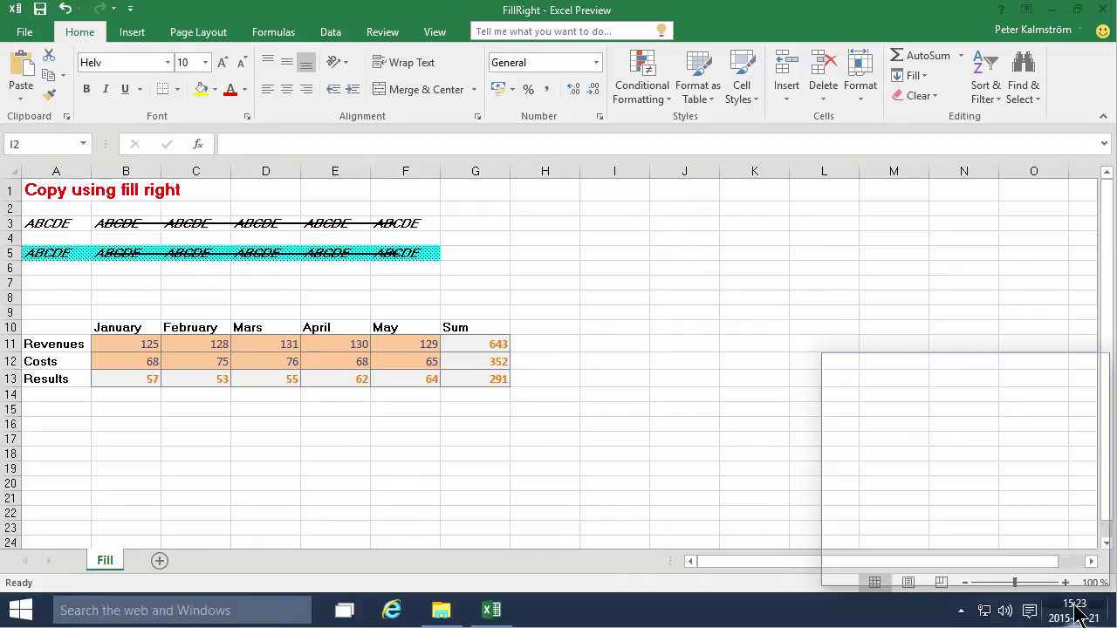
left_click(628, 212)
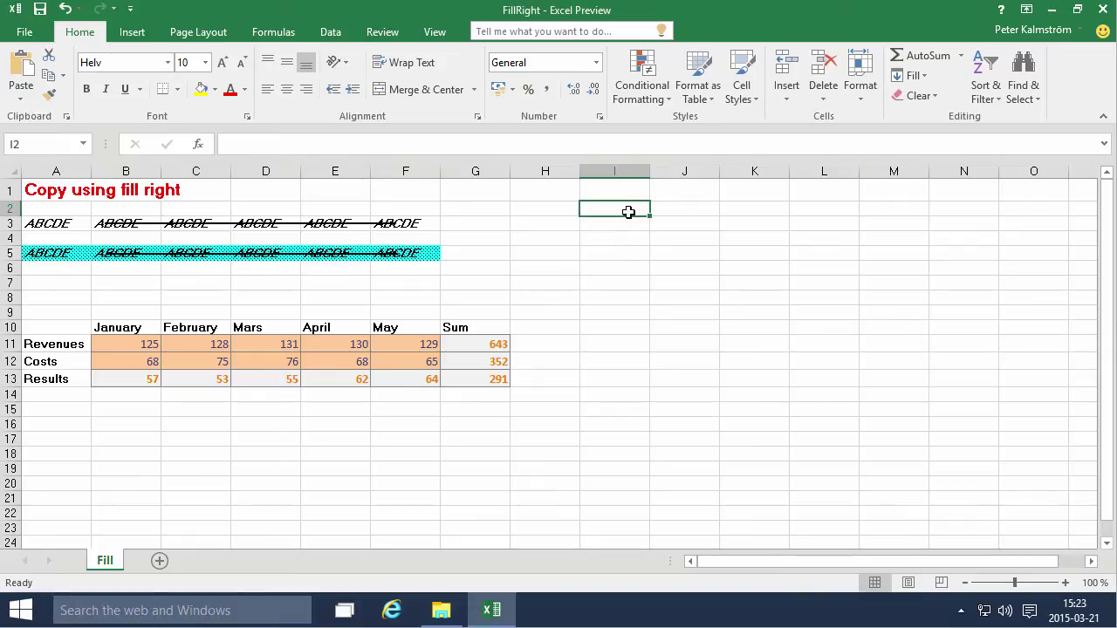
type("January")
key("Return")
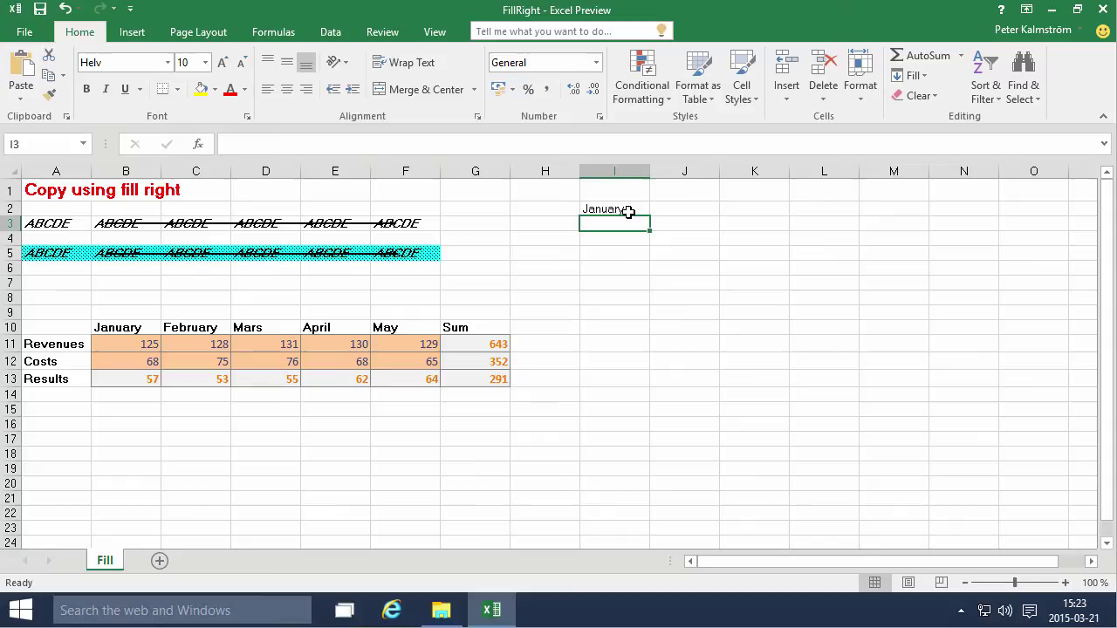
left_click(629, 210)
mouse_move(650, 221)
left_mouse_down()
mouse_move(656, 296)
mouse_move(651, 205)
mouse_move(639, 210)
left_mouse_up()
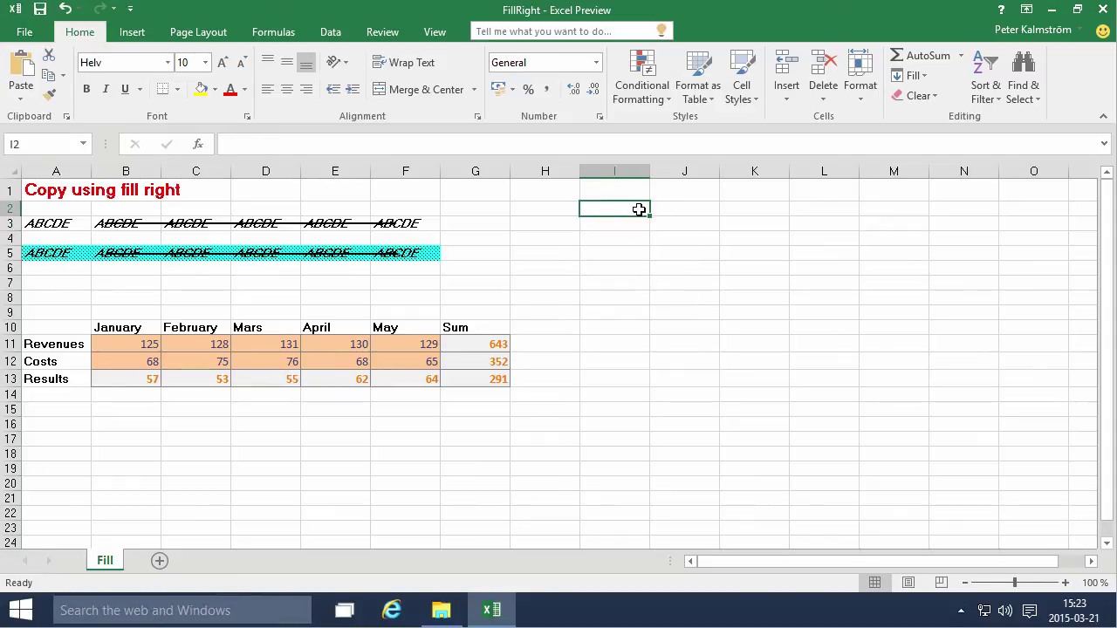
Step: Enter Januari in cell I2 and reselect the cell
double_click(639, 210)
type("Janua")
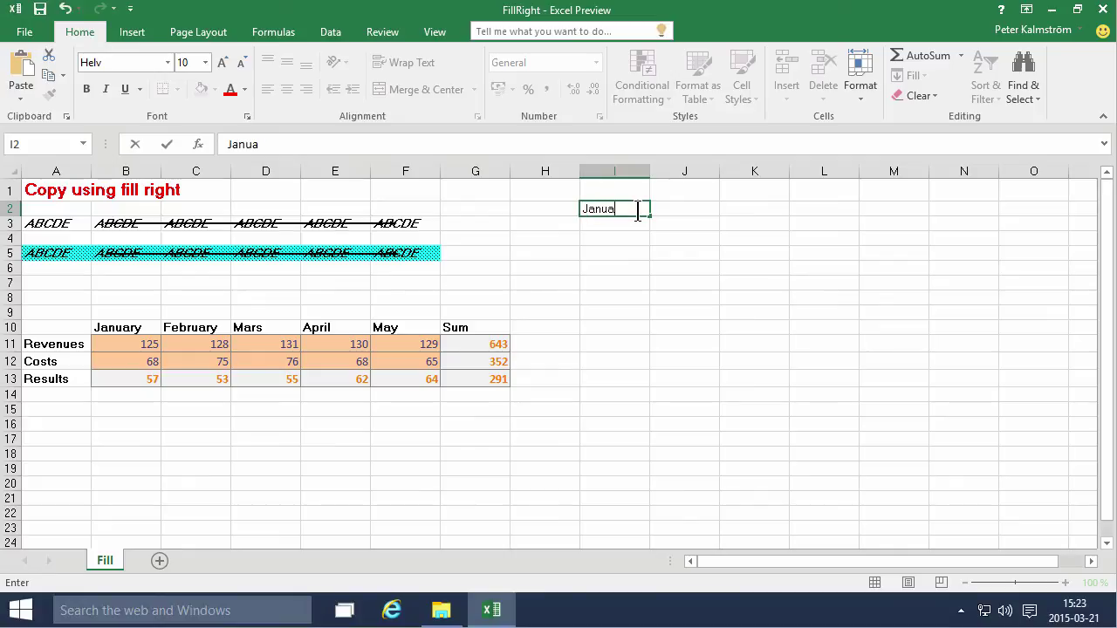
type("ri")
key("Return")
left_click(639, 209)
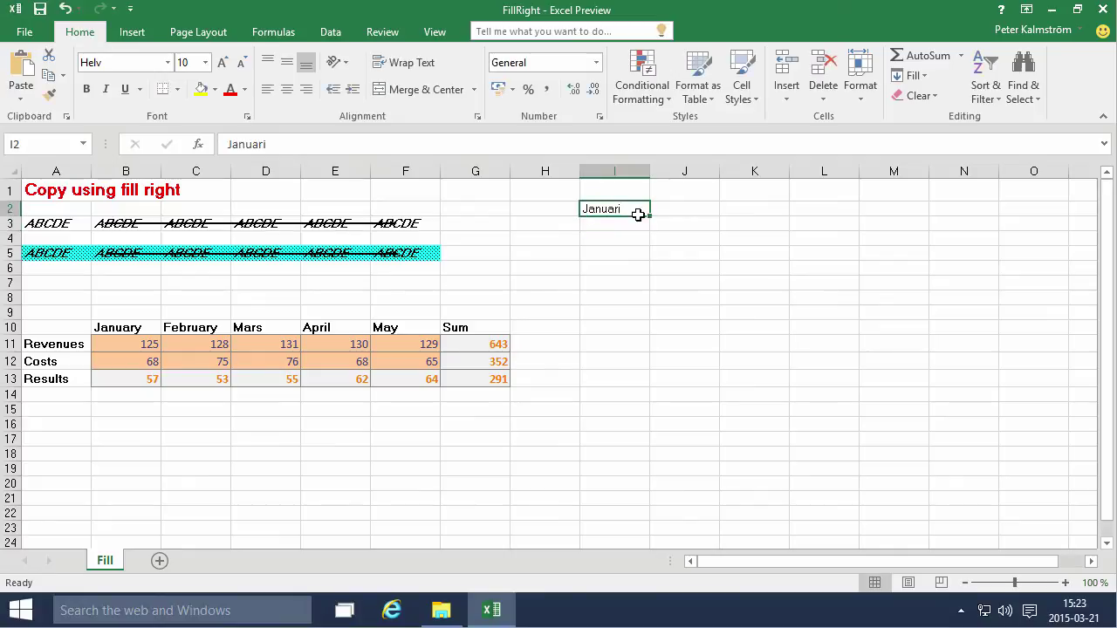
Step: Extend the Januari series with the fill handle from I2 down to I13, and enter Måndag in cell K2
left_click_drag(650, 216, 653, 386)
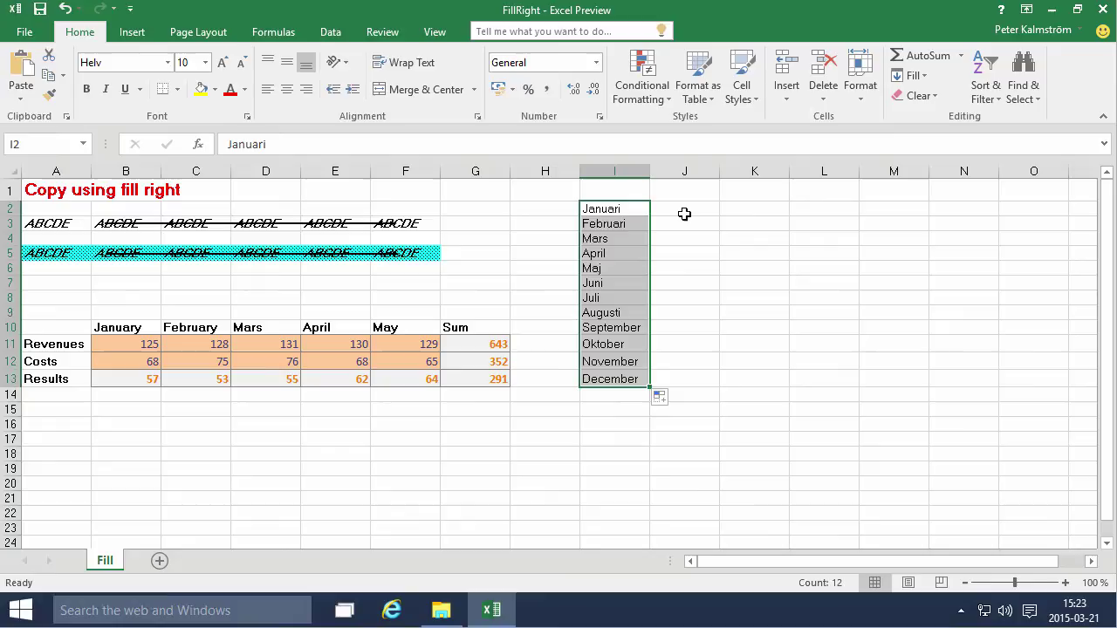
left_click(738, 209)
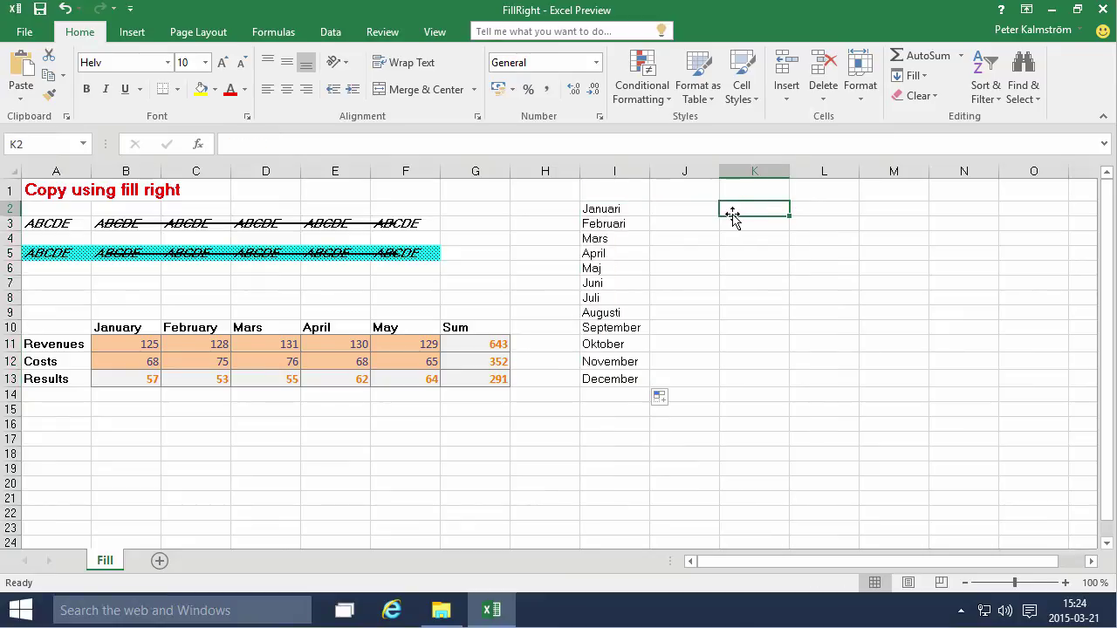
type("Mån")
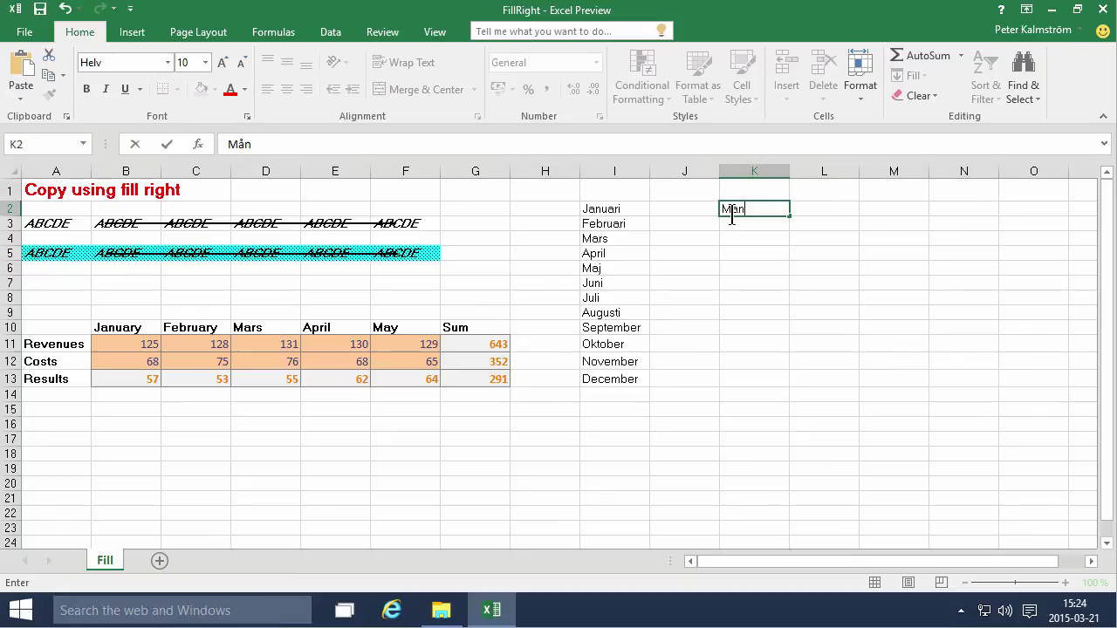
type("dag")
key("Return")
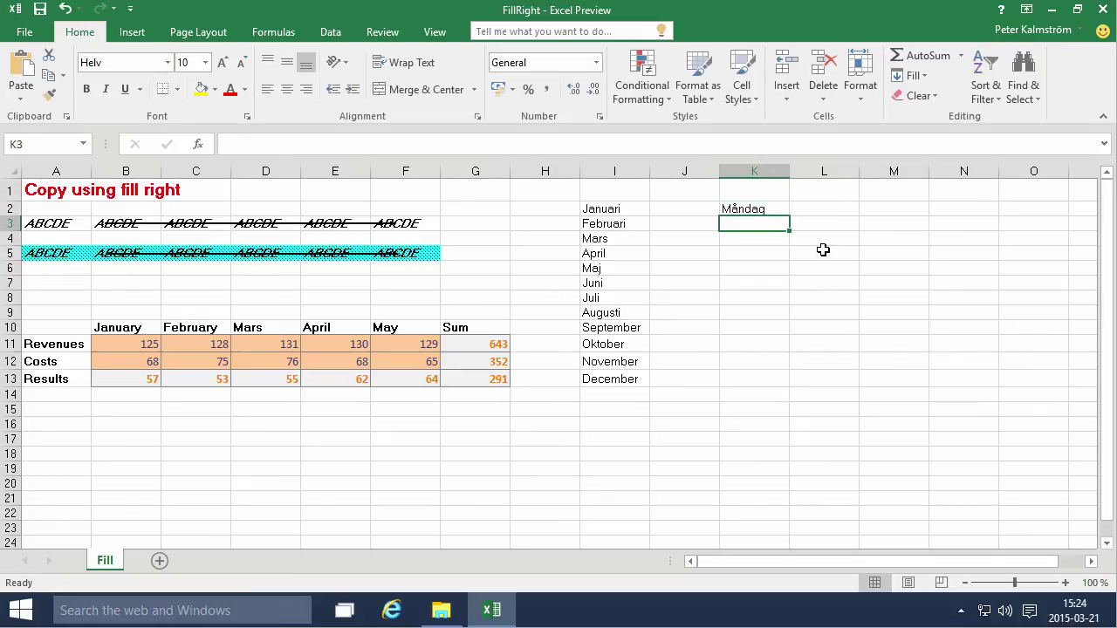
Step: Extend the Måndag weekday series with the fill handle from K2 down to K8 and deselect the range
left_click(773, 204)
left_click_drag(789, 213, 789, 304)
left_click(846, 268)
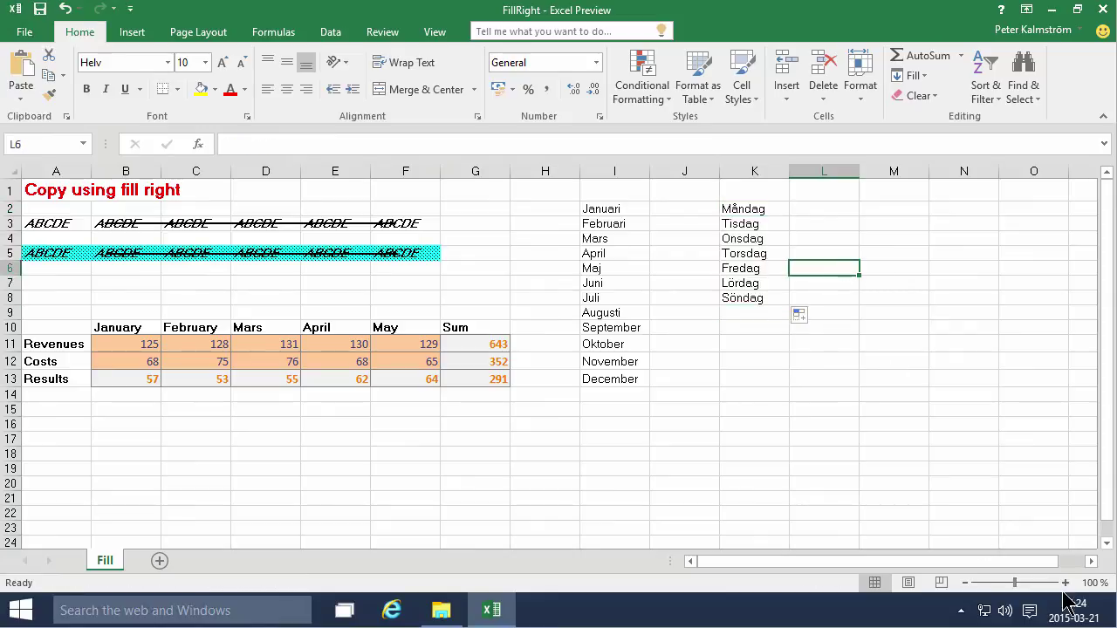
left_click(804, 420)
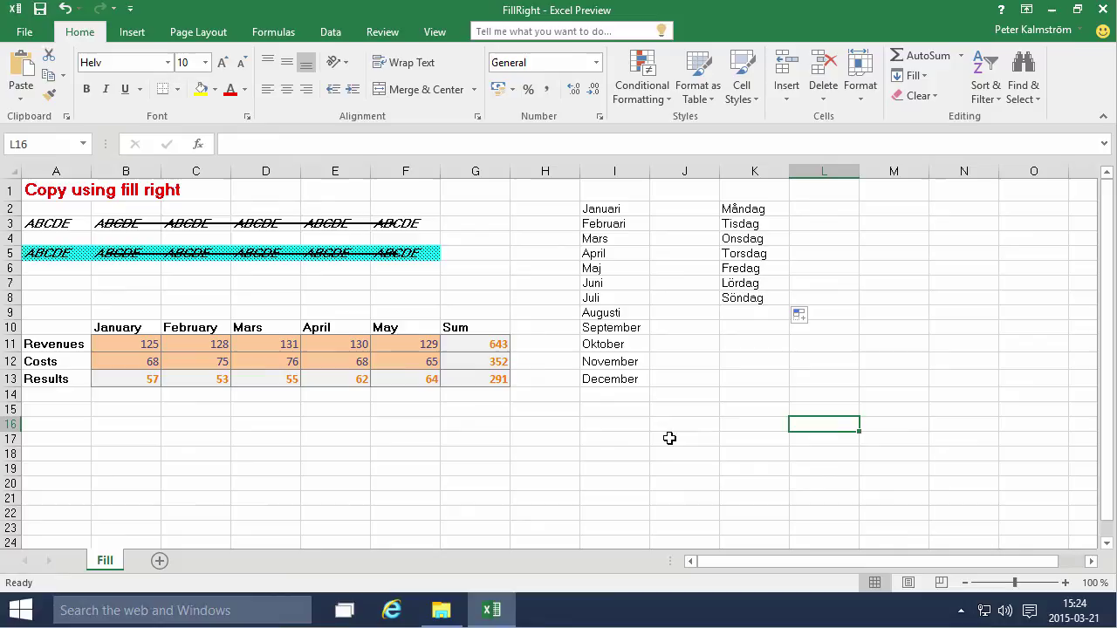
Step: Enter Apartment 1 in cell A16 and reselect the cell
left_click(609, 427)
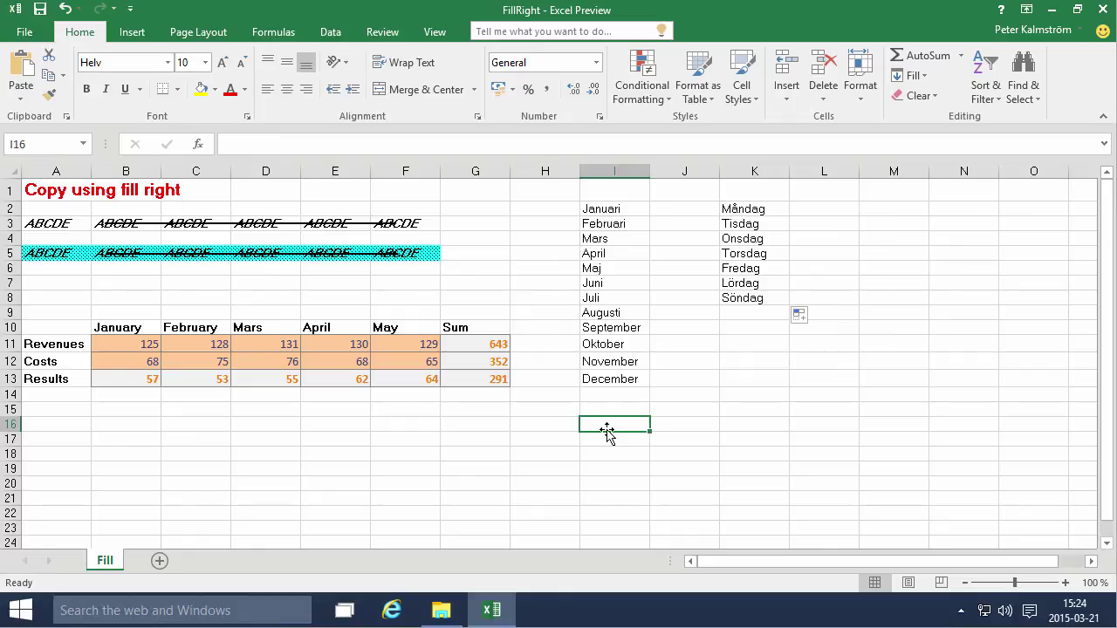
key("Home")
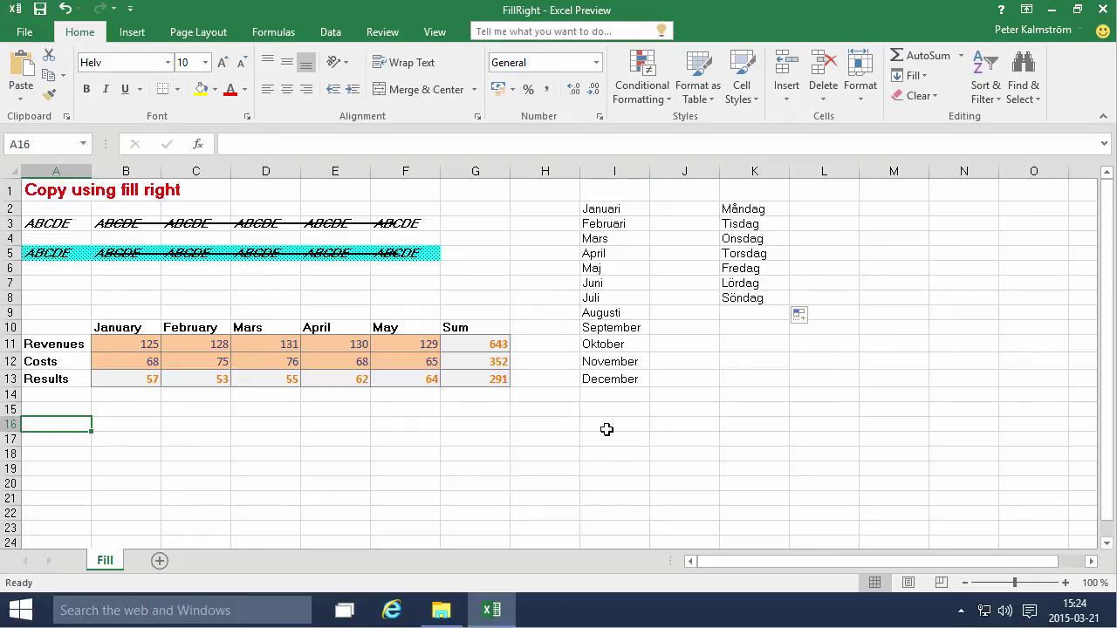
type("Apra")
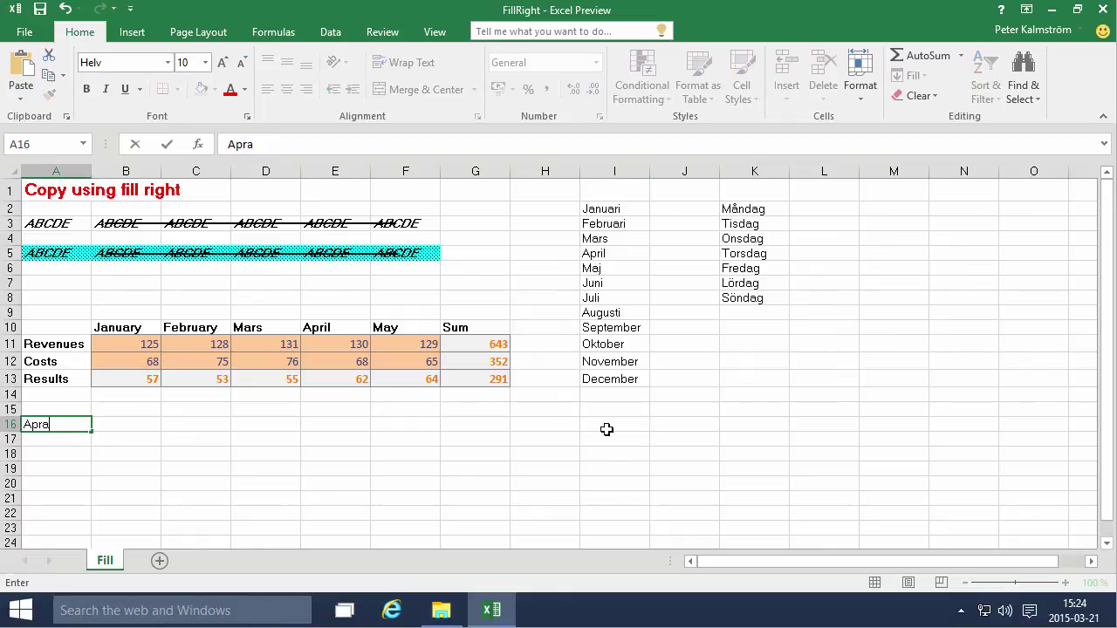
key("BackSpace")
key("BackSpace")
type("artment 1")
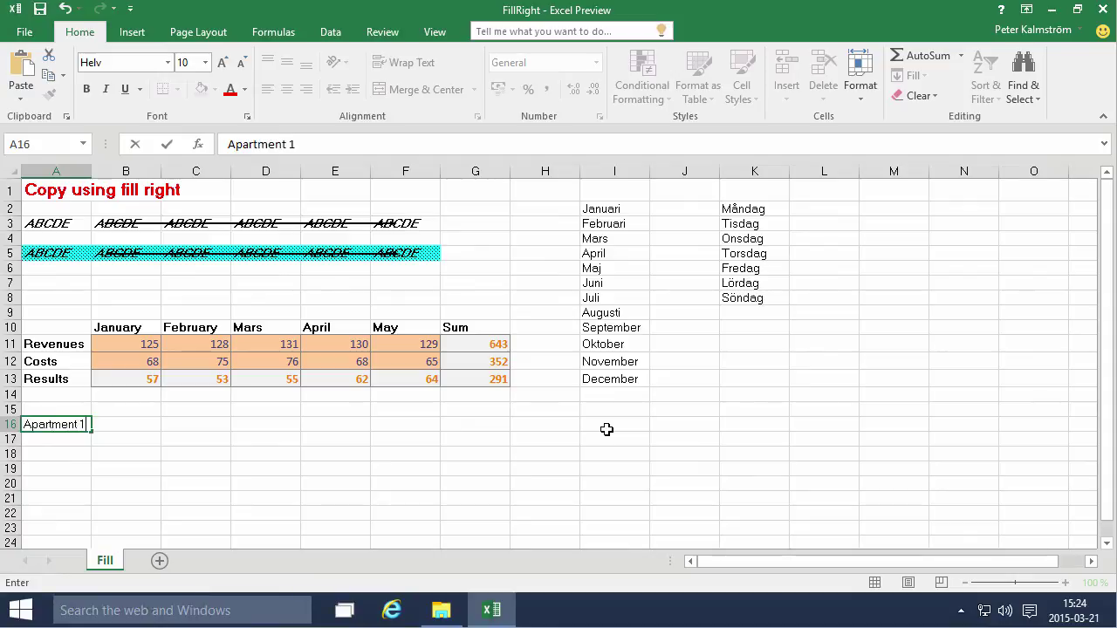
key("Return")
key("Up")
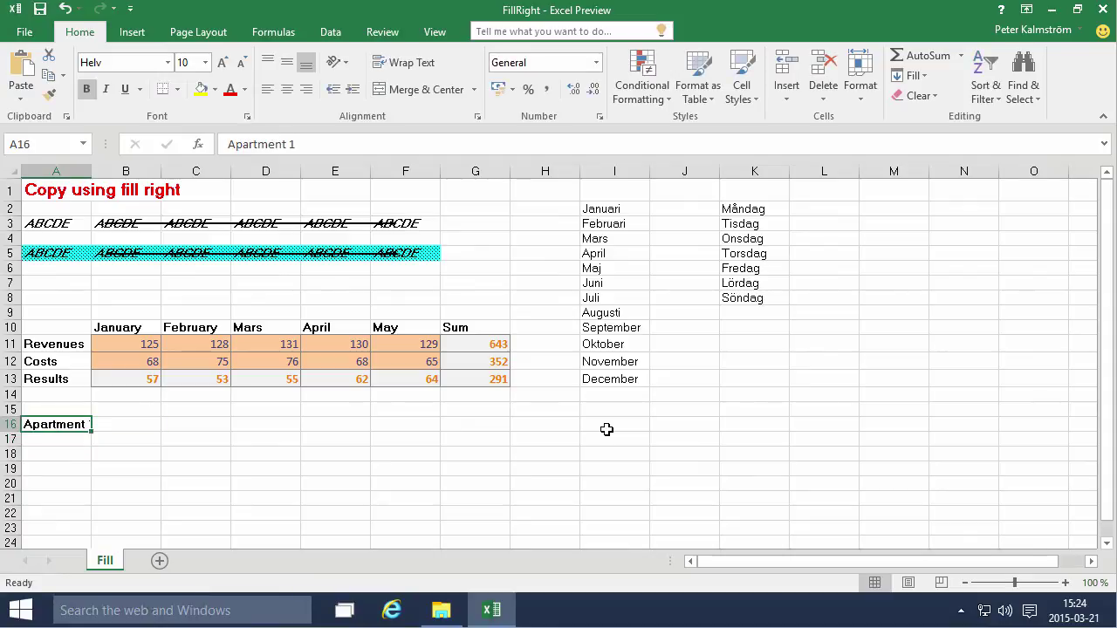
Step: Widen column A to fit its text and extend the Apartment 1 series right from A16 through I16
left_click_drag(91, 171, 131, 175)
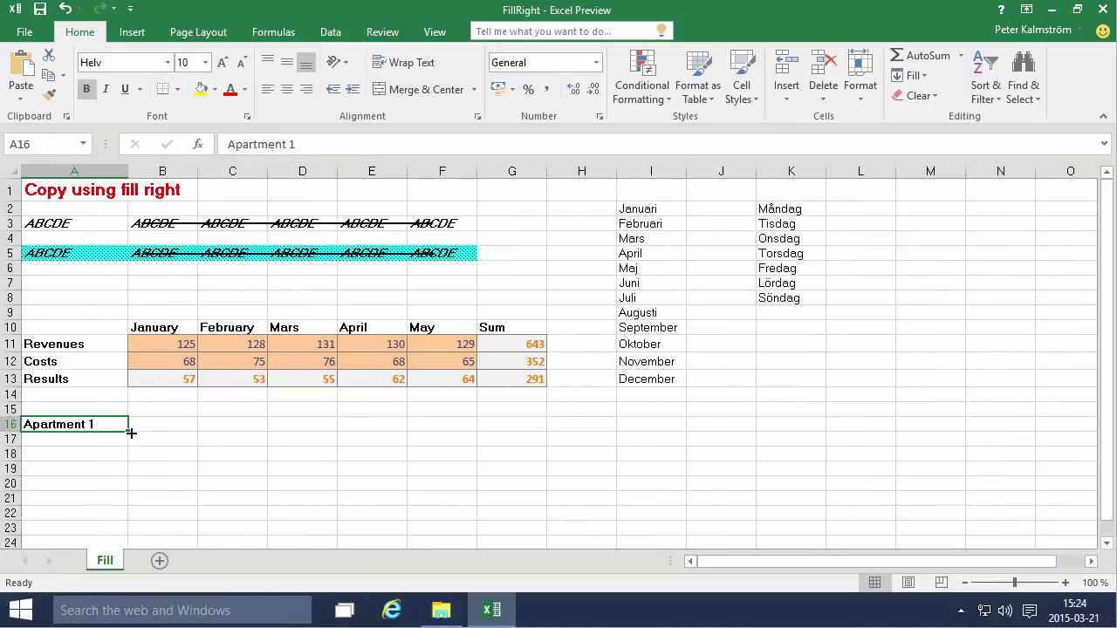
left_click_drag(130, 433, 688, 434)
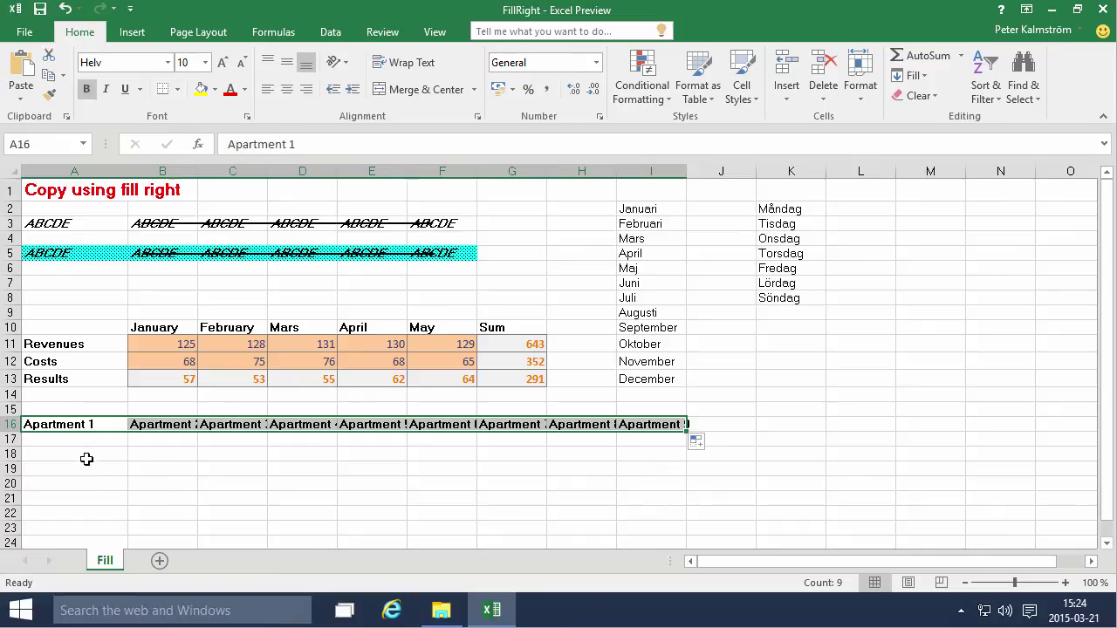
left_click(85, 455)
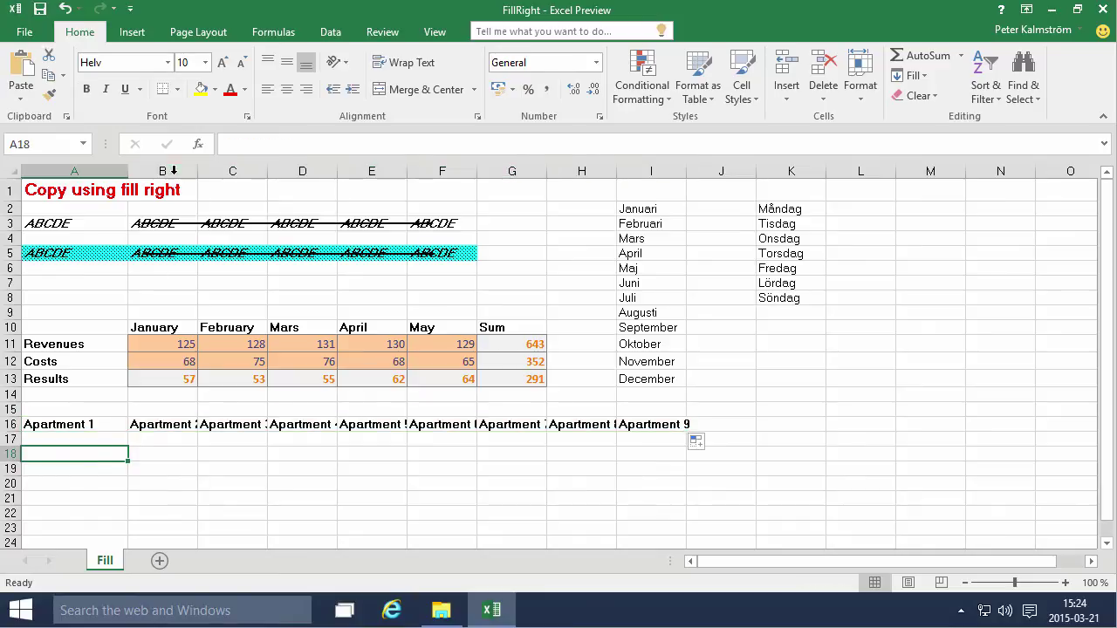
Step: Autofit the widths of columns B through I to their contents and deselect them
left_click_drag(174, 170, 672, 212)
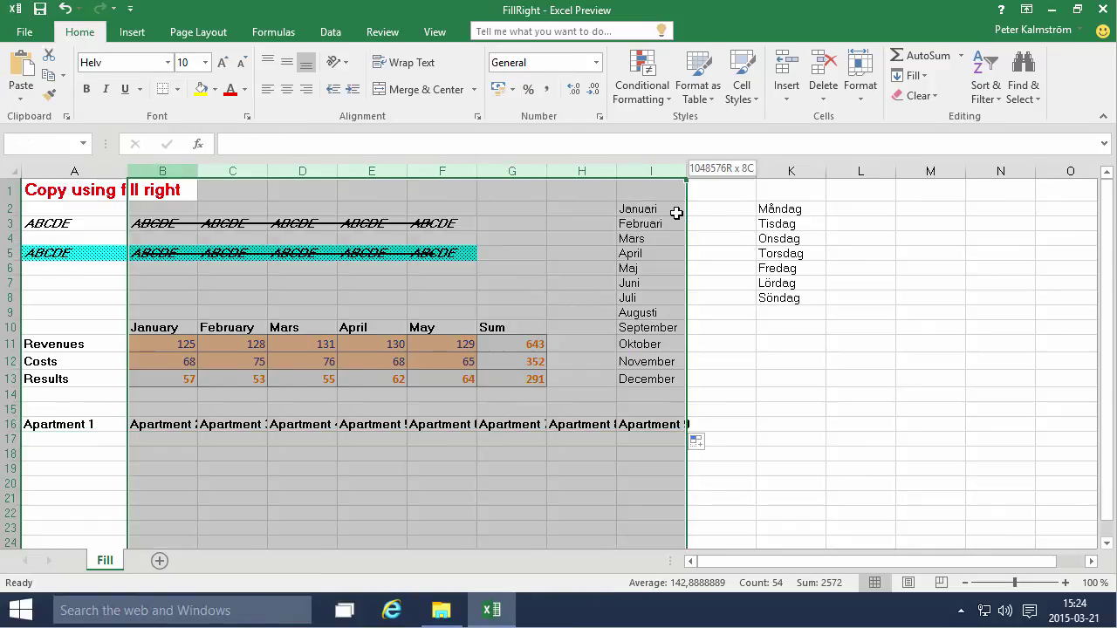
double_click(687, 170)
left_click(650, 440)
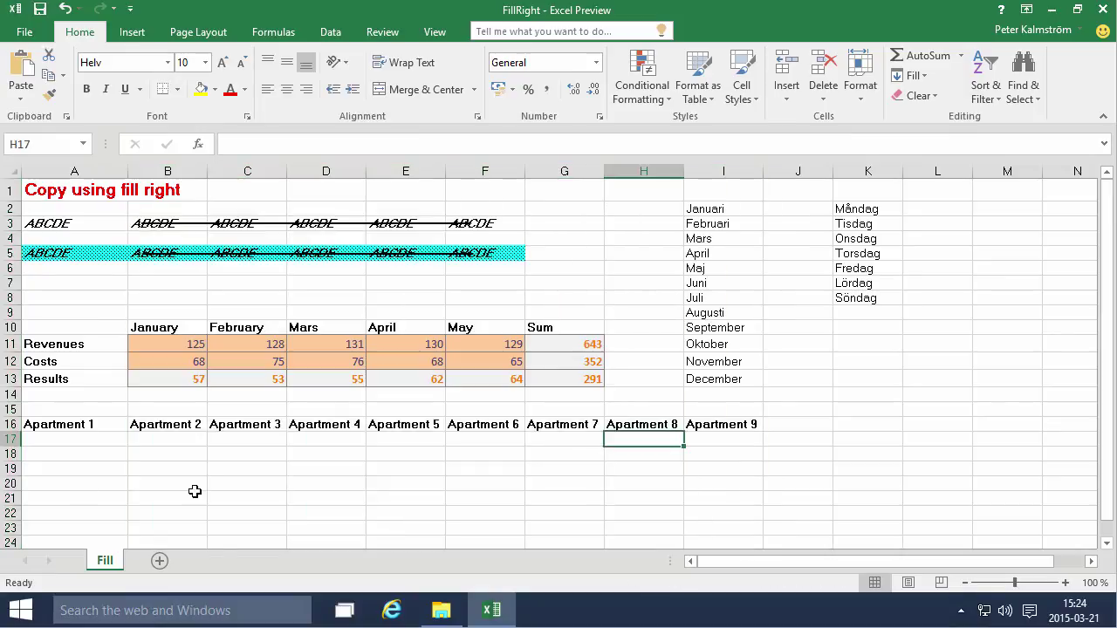
Step: Enter Project 1 in cell A18 and Project 3 in cell A19
left_click(95, 465)
left_click(100, 453)
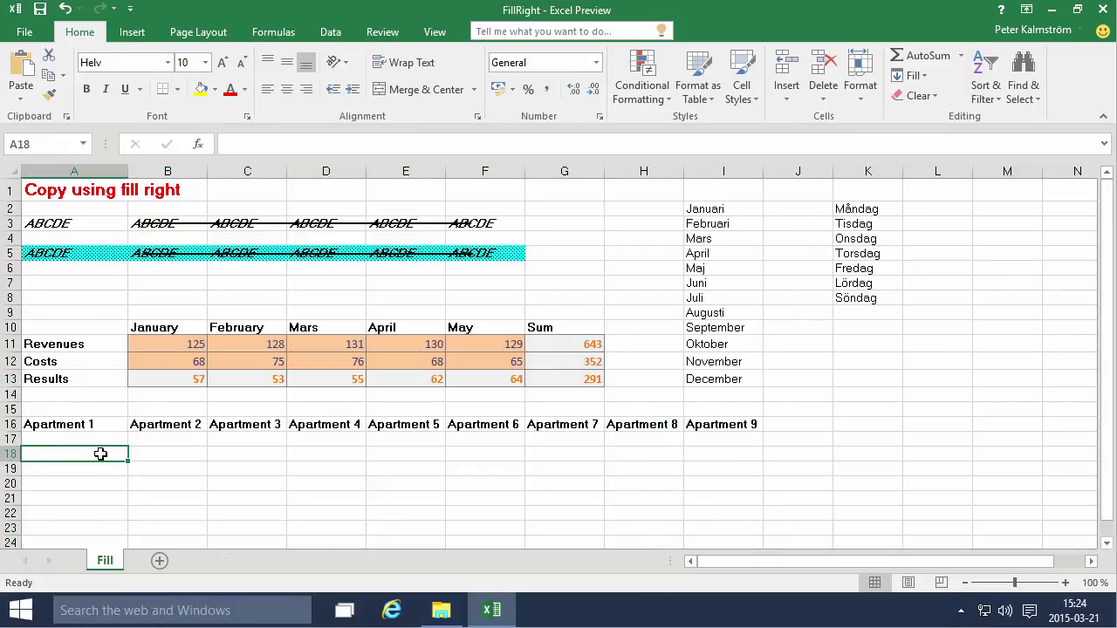
type("Proje")
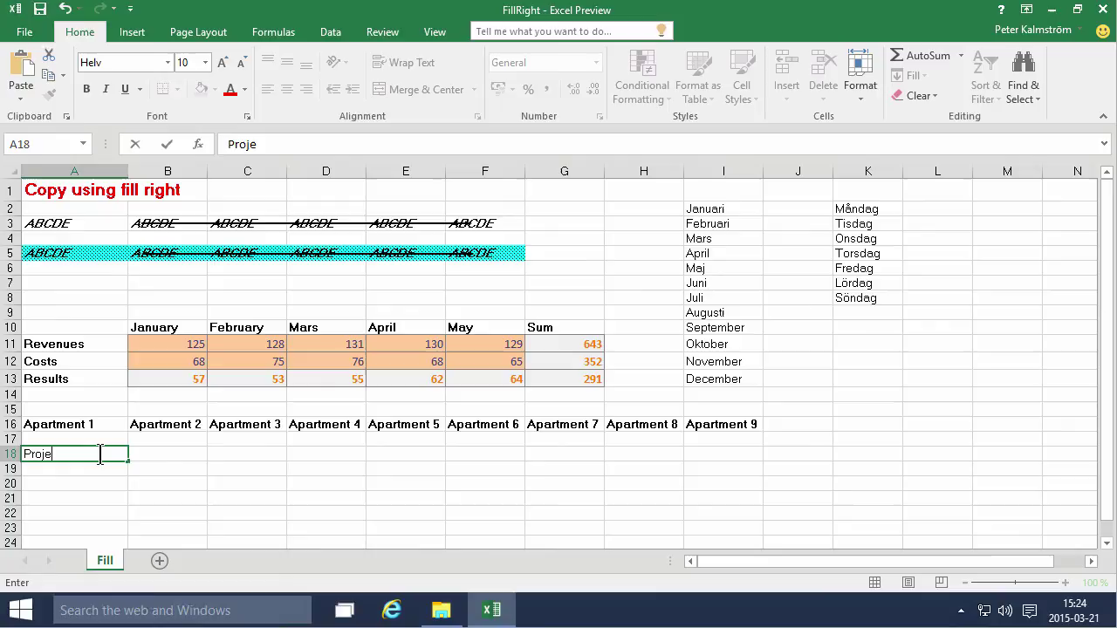
type("ct 1")
key("Return")
type("Projr")
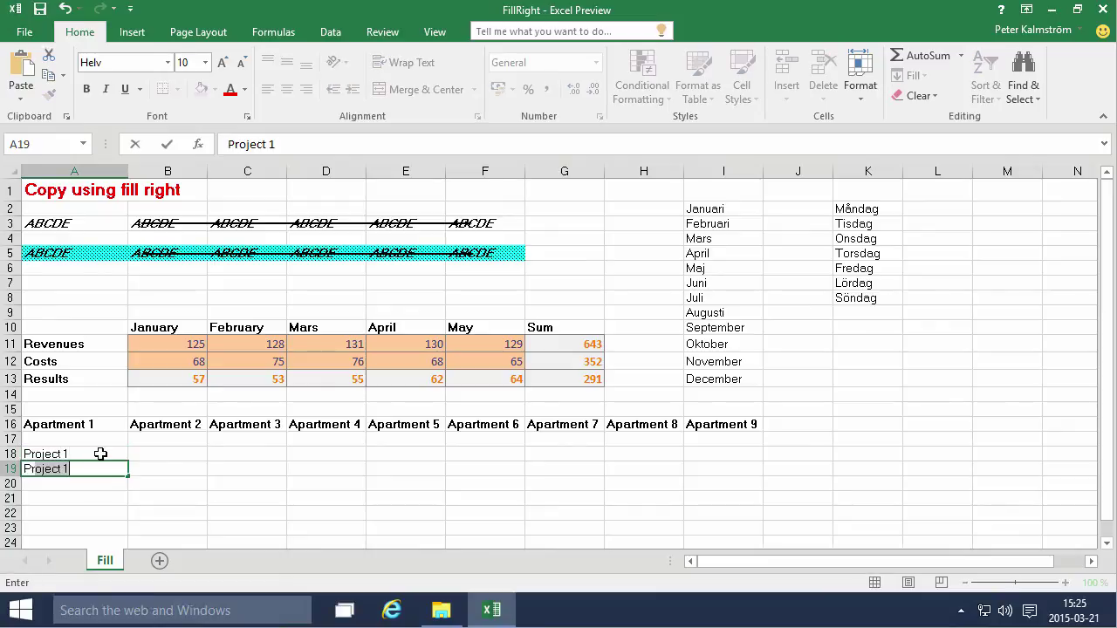
key("BackSpace")
type("e")
key("BackSpace")
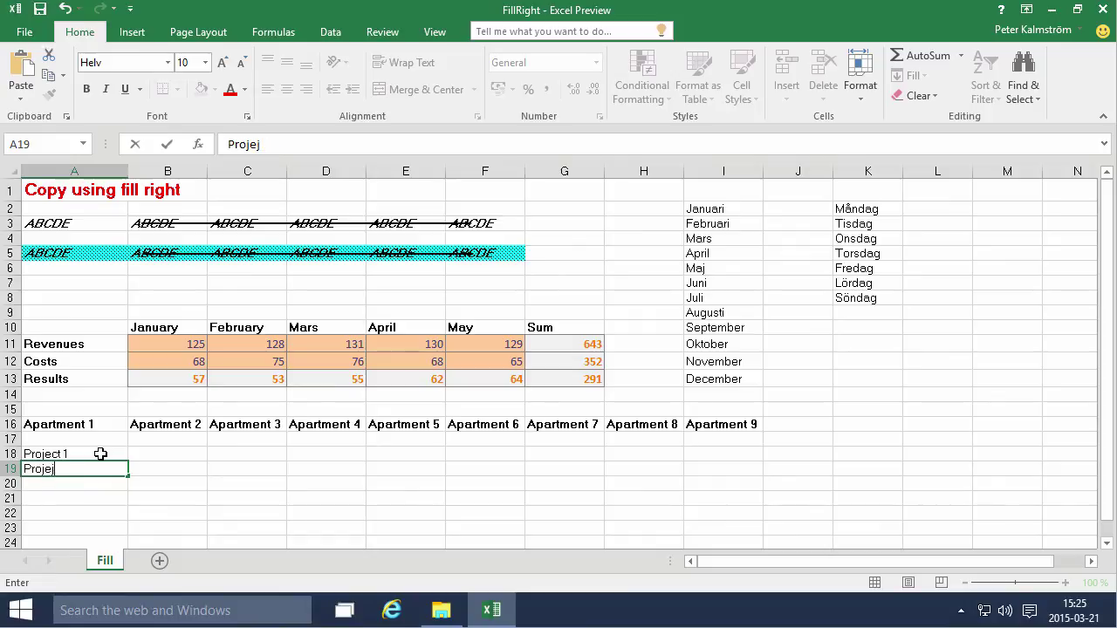
type("ct 3")
key("Return")
Step: Extend the two-cell project series from A18:A19 down to A31 with the fill handle and deselect the range
left_click(102, 454)
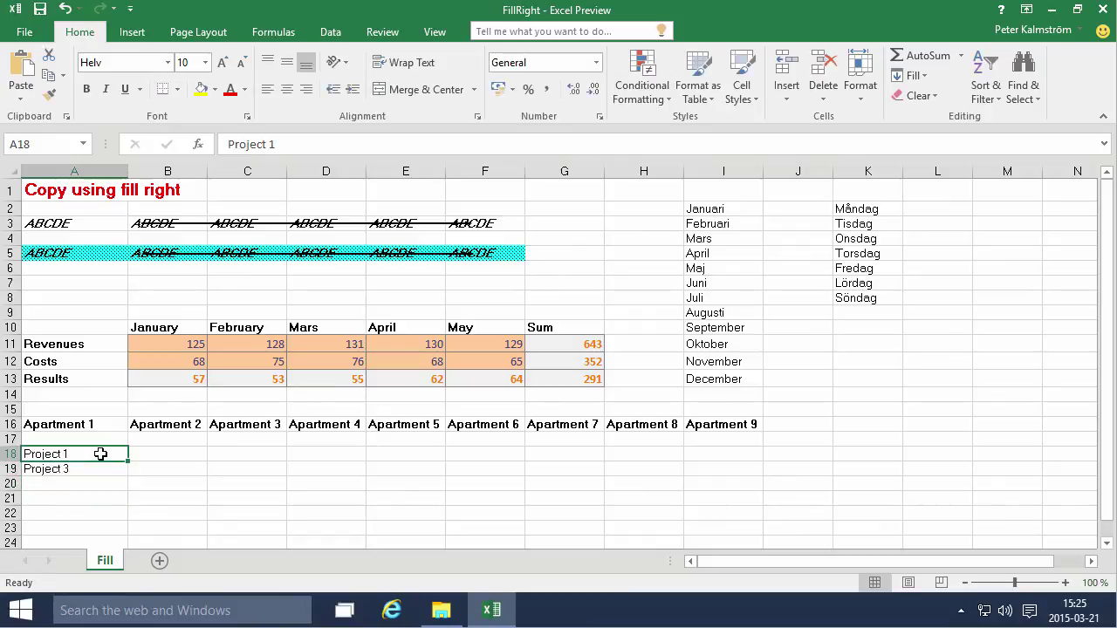
key("shift+Down")
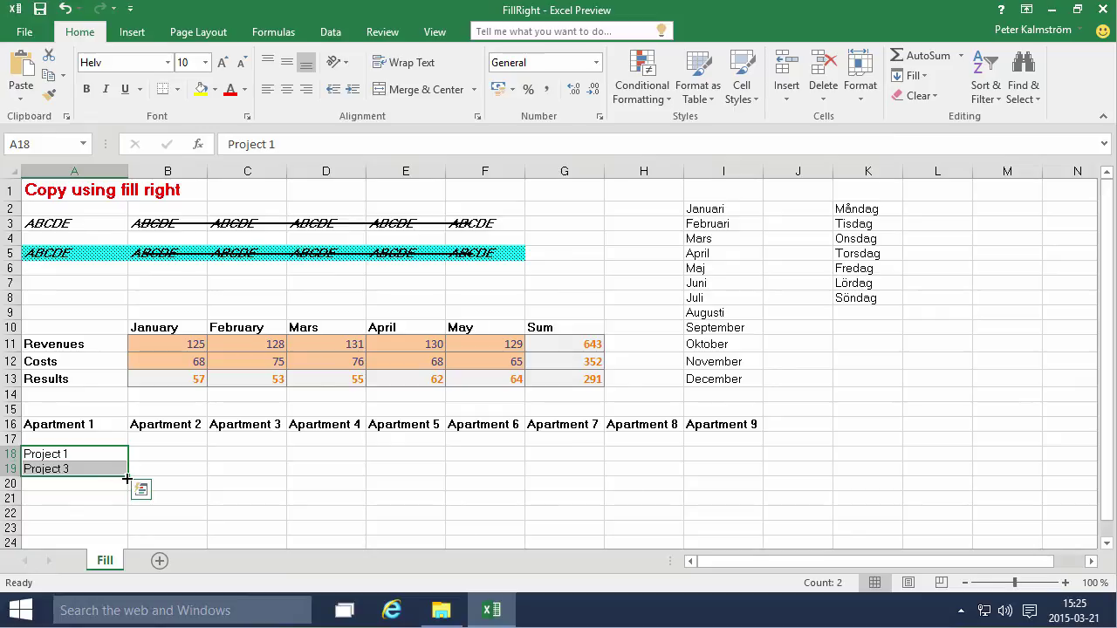
scroll(126, 478, "down", 3)
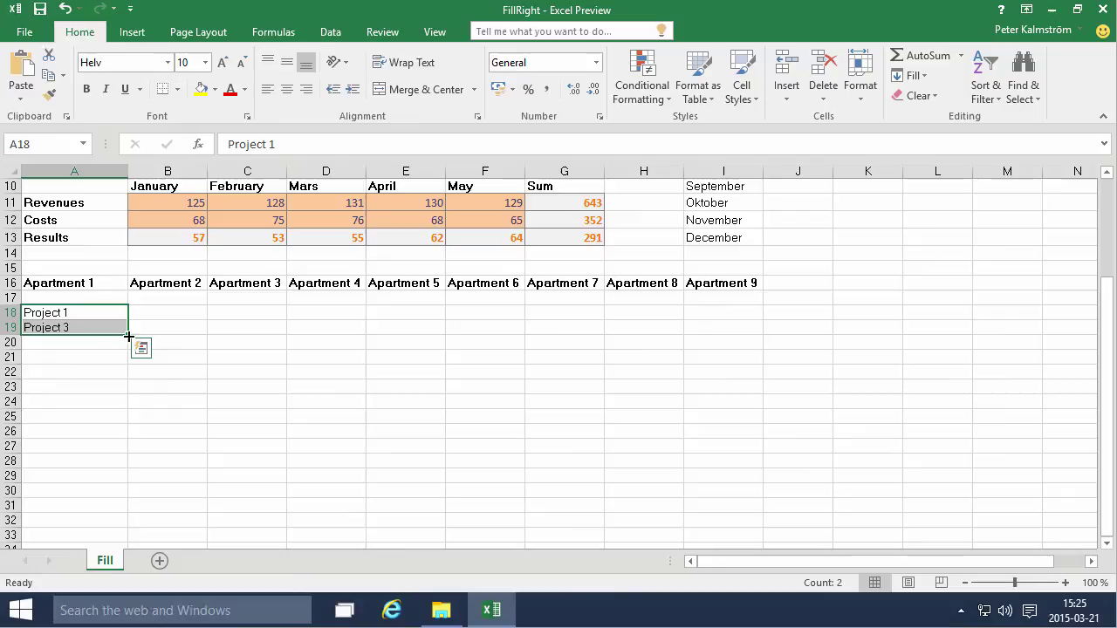
left_click_drag(131, 329, 119, 511)
left_click(167, 431)
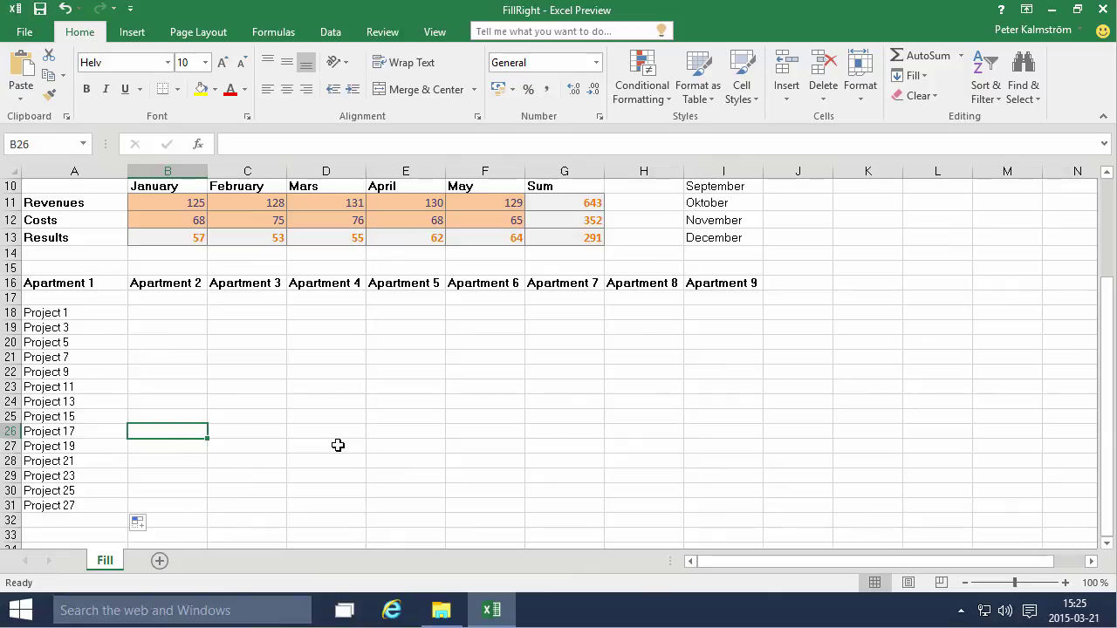
scroll(337, 445, "up", 2)
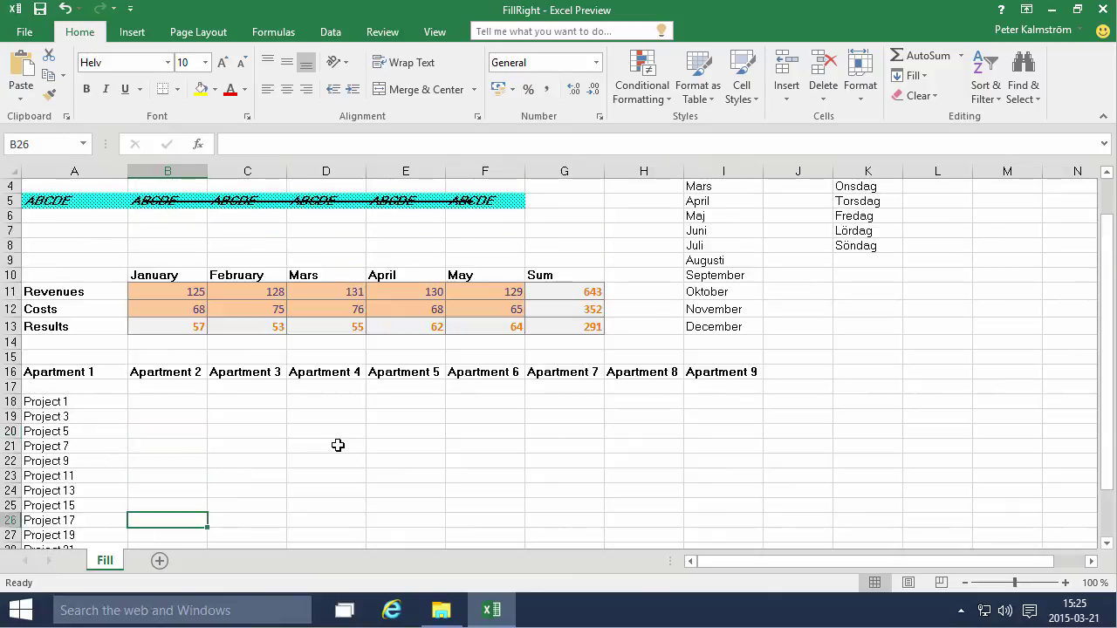